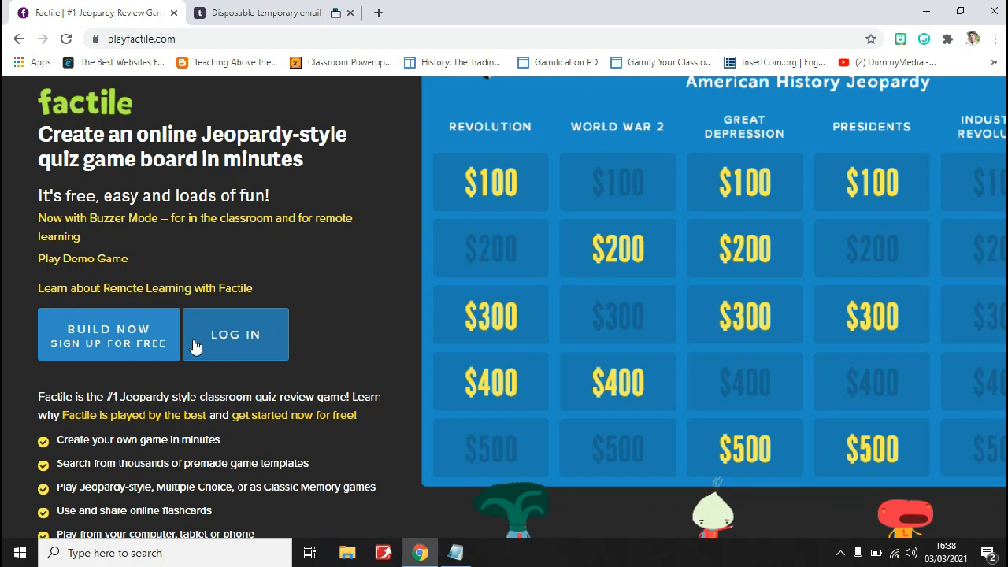
Open the free sign-up form and fill in its e-mail field with the temporary address copied from the tempmail tab
{"action": "left_click", "coordinate": [144, 334]}
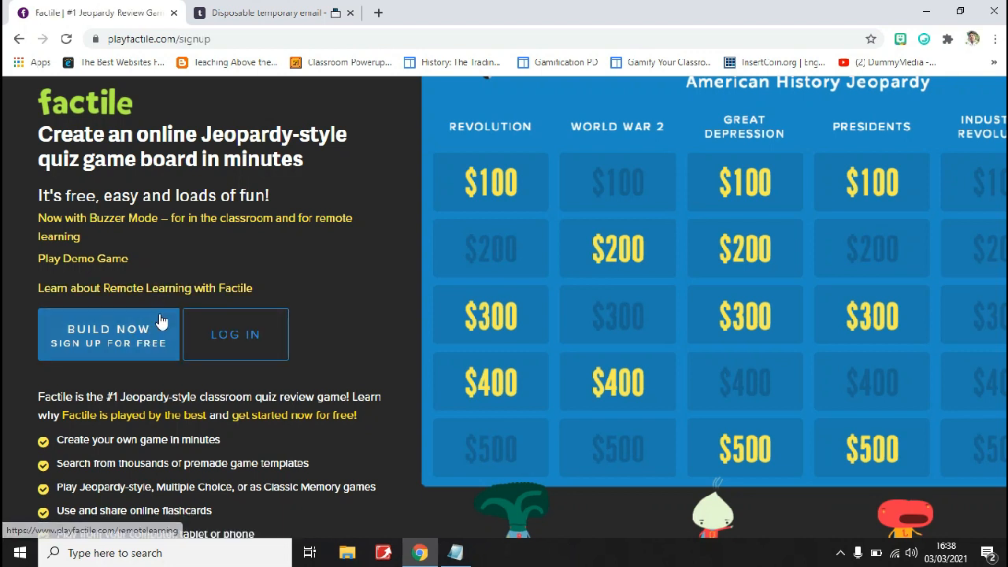
{"action": "left_click", "coordinate": [173, 350]}
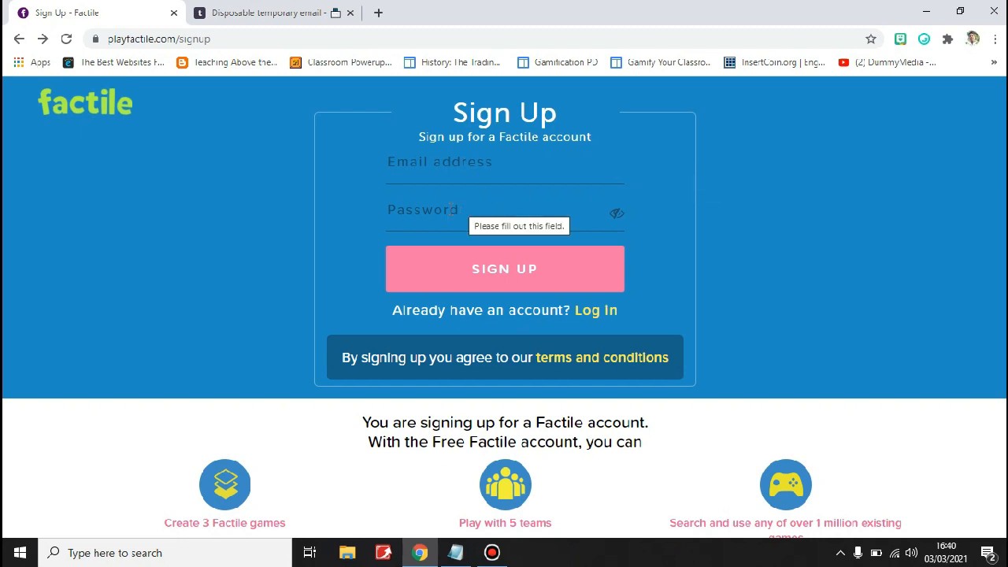
{"action": "left_click", "coordinate": [269, 11]}
{"action": "left_click", "coordinate": [304, 101]}
{"action": "right_click", "coordinate": [306, 103]}
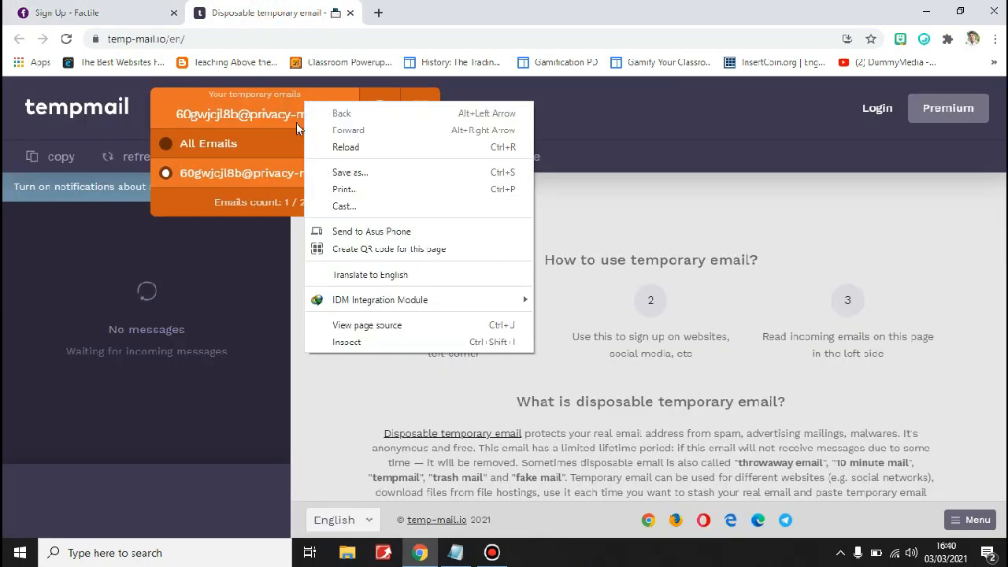
{"action": "left_click", "coordinate": [286, 112]}
{"action": "left_click", "coordinate": [286, 112]}
{"action": "key", "text": "ctrl+c"}
{"action": "right_click", "coordinate": [285, 110]}
{"action": "left_click", "coordinate": [118, 11]}
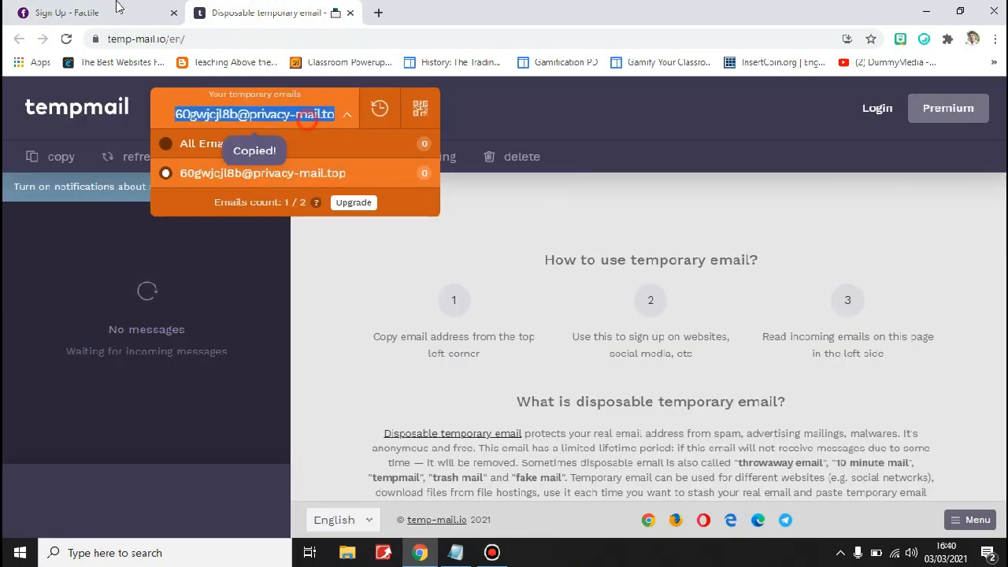
{"action": "left_click", "coordinate": [118, 11]}
{"action": "left_click", "coordinate": [447, 166]}
{"action": "key", "text": "ctrl+v"}
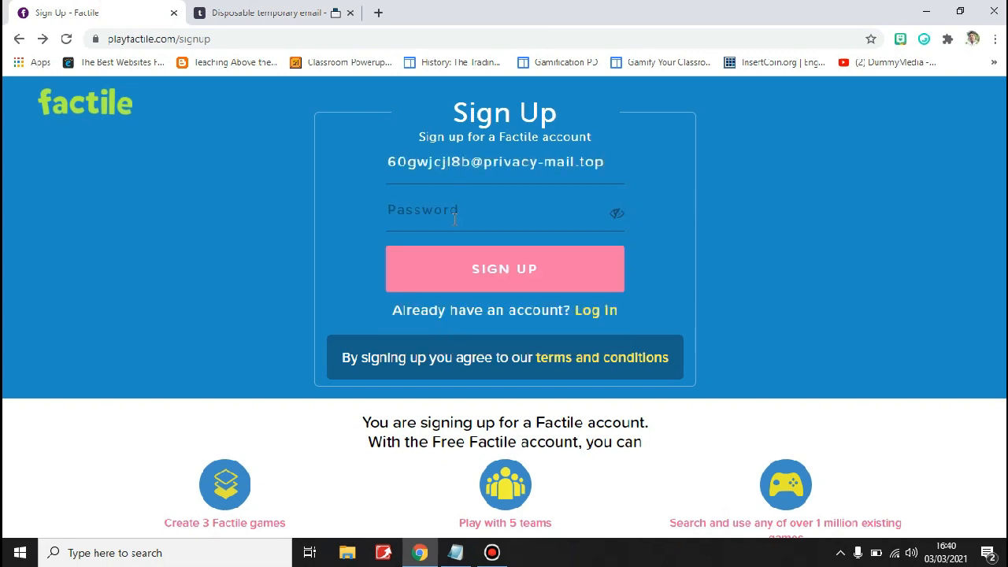
Enter the account password and submit the sign-up form
{"action": "left_click", "coordinate": [456, 218]}
{"action": "type", "text": "**********"}
{"action": "left_click", "coordinate": [509, 270]}
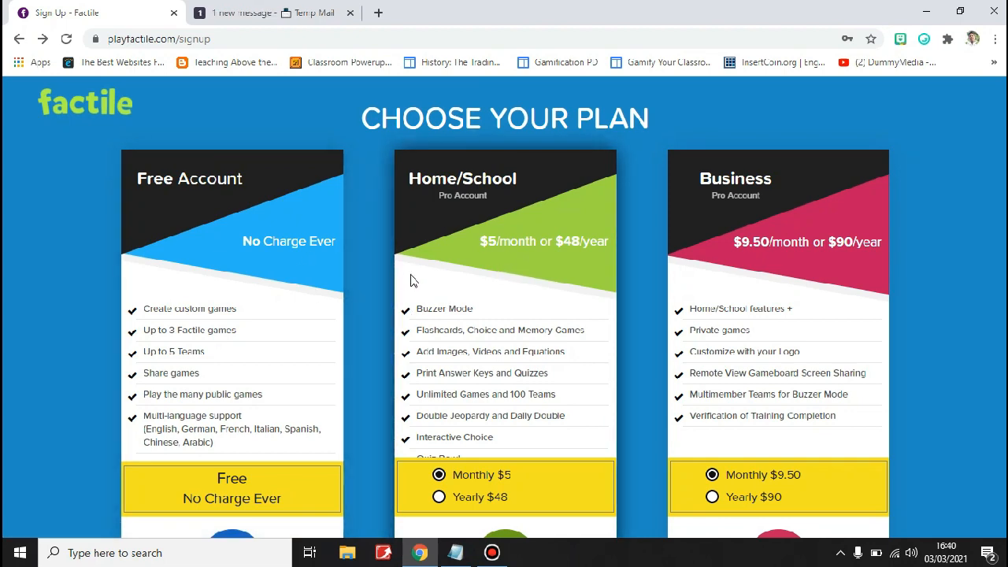
Compare the plan options and choose the Free Account plan
{"action": "scroll", "coordinate": [369, 284], "scroll_direction": "down", "scroll_amount": 2}
{"action": "scroll", "coordinate": [482, 284], "scroll_direction": "down", "scroll_amount": 1}
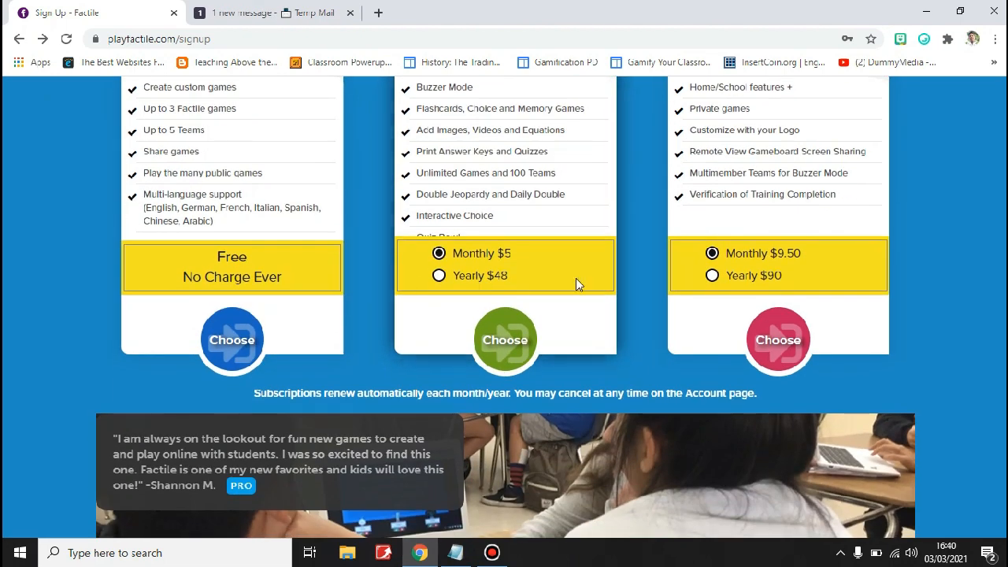
{"action": "scroll", "coordinate": [446, 285], "scroll_direction": "up", "scroll_amount": 1}
{"action": "scroll", "coordinate": [446, 284], "scroll_direction": "up", "scroll_amount": 1}
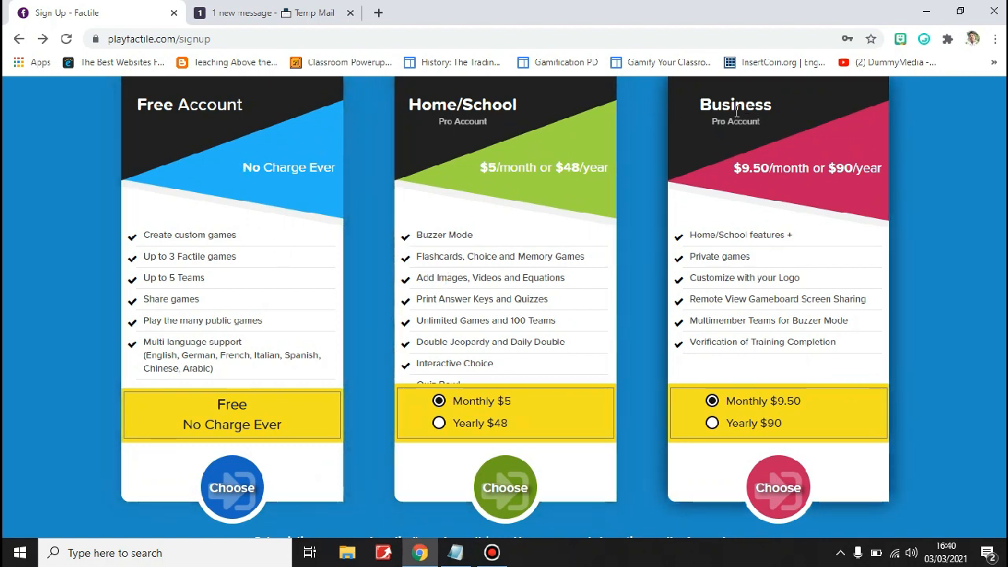
{"action": "left_click", "coordinate": [234, 495]}
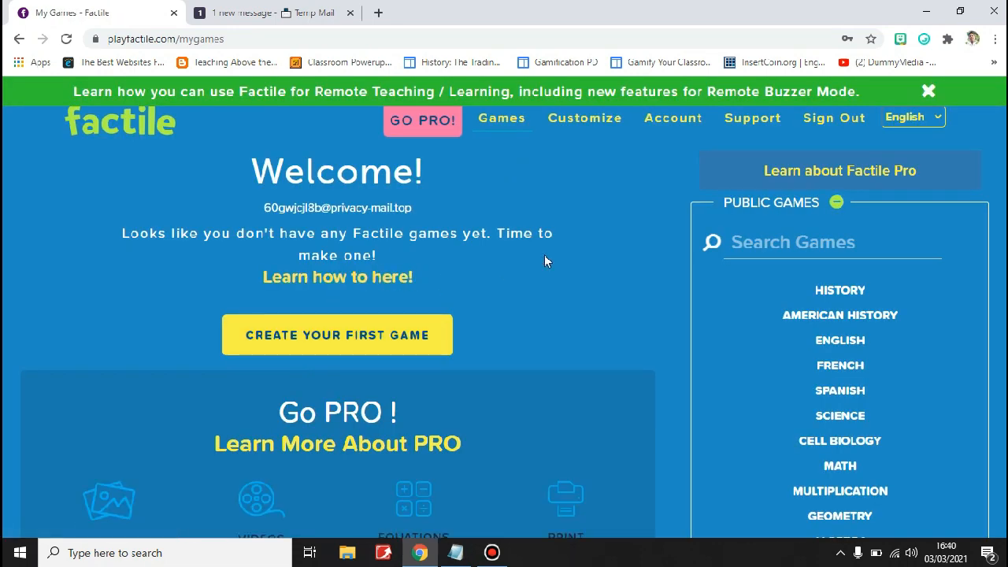
Dismiss the remote teaching banner and start creating the first game
{"action": "left_click", "coordinate": [929, 91]}
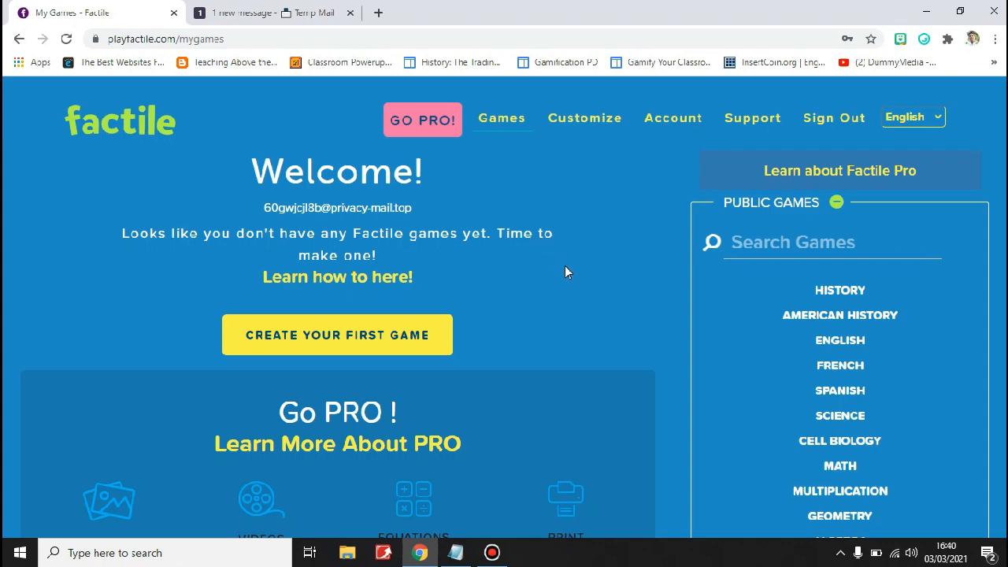
{"action": "scroll", "coordinate": [565, 285], "scroll_direction": "down", "scroll_amount": 1}
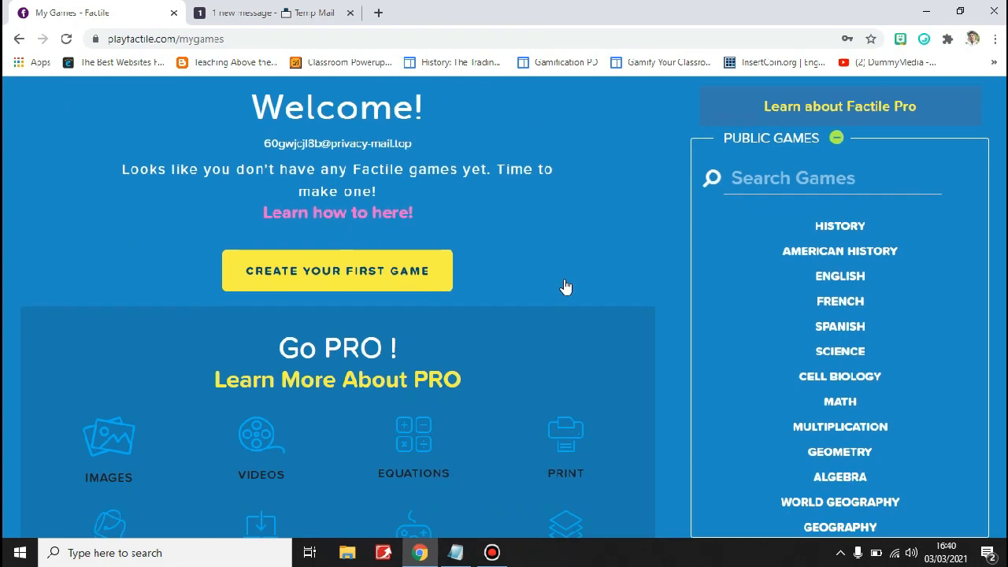
{"action": "scroll", "coordinate": [573, 270], "scroll_direction": "down", "scroll_amount": 2}
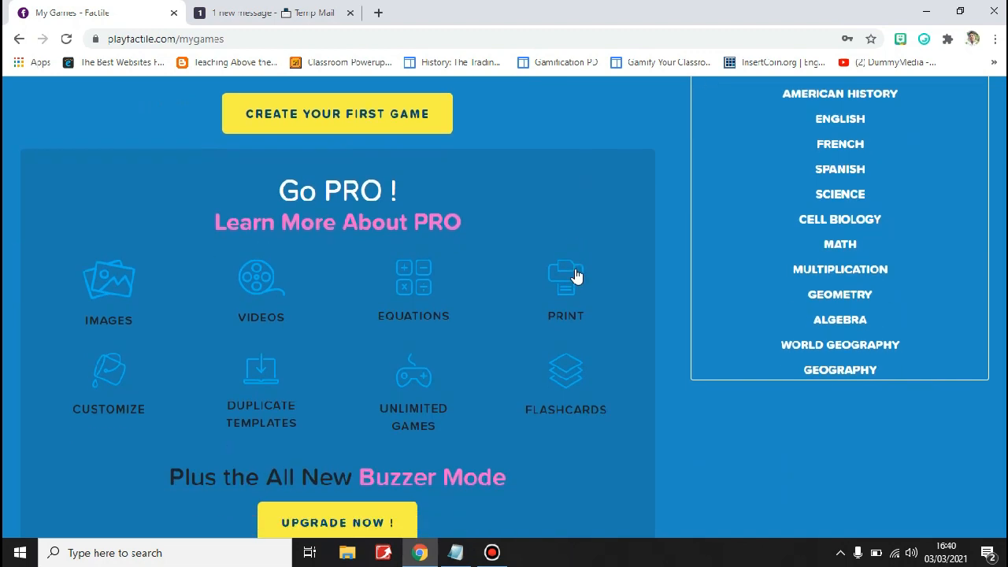
{"action": "left_click", "coordinate": [344, 119]}
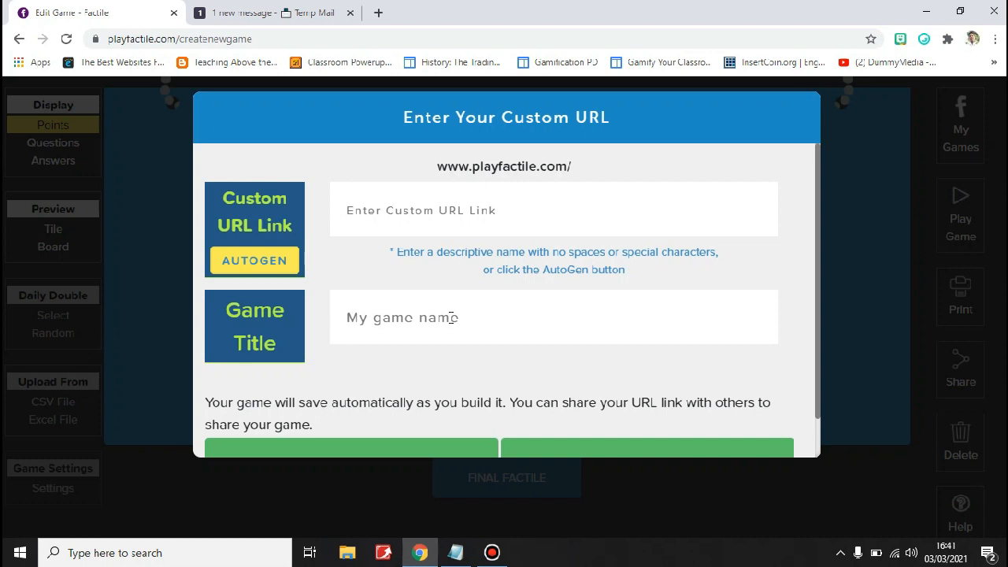
Set the game title to the suggested entry "Tebak Tokoh Sejarah Indonesia"
{"action": "left_click", "coordinate": [451, 318]}
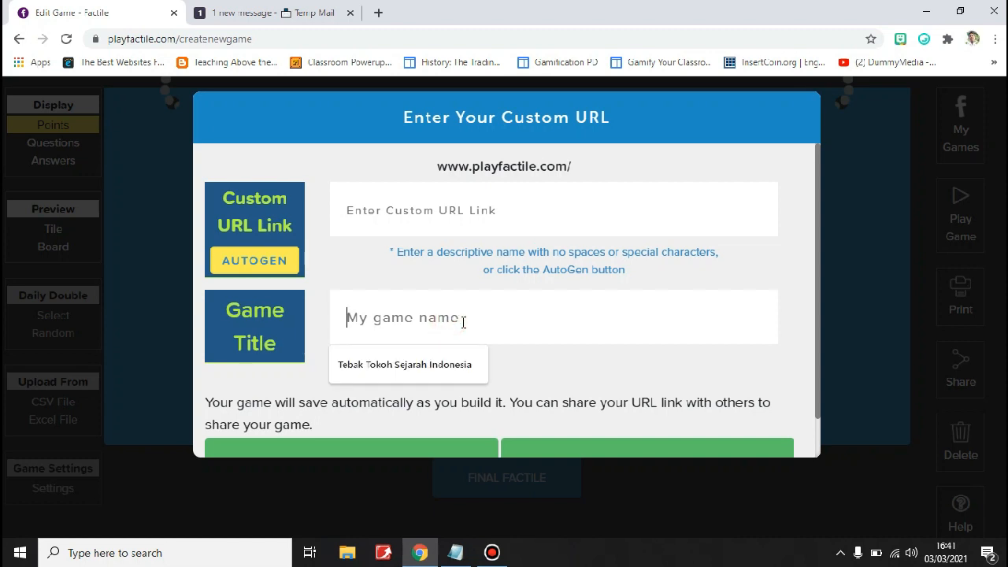
{"action": "left_click", "coordinate": [461, 364]}
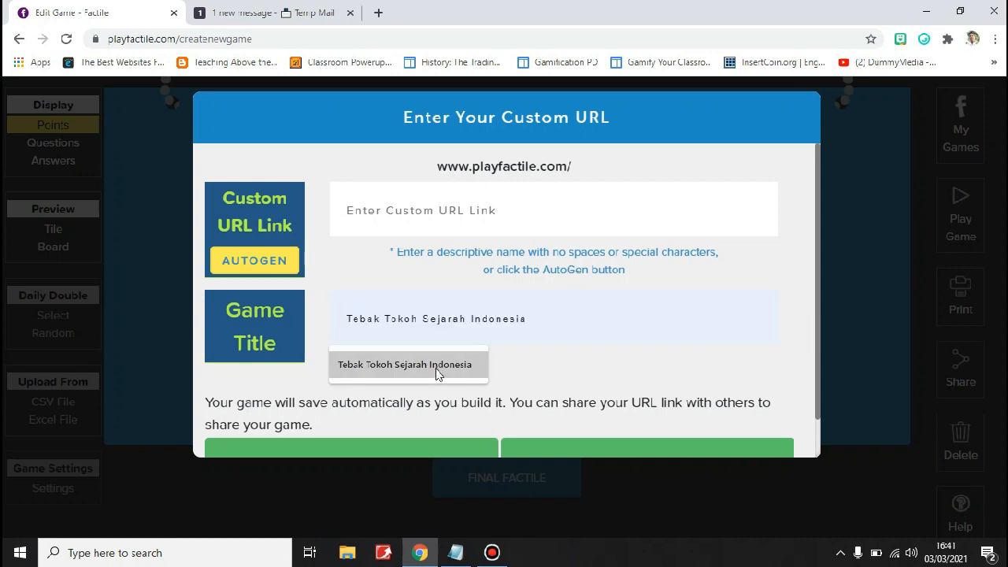
{"action": "left_click", "coordinate": [437, 370]}
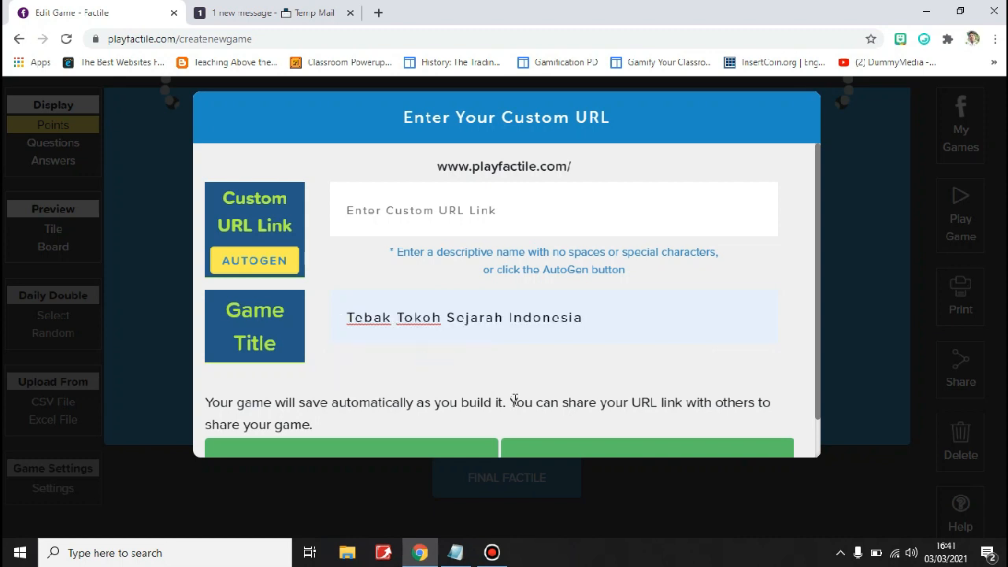
Auto-generate the game's custom URL link and save to continue to the game board
{"action": "scroll", "coordinate": [521, 378], "scroll_direction": "down", "scroll_amount": 1}
{"action": "scroll", "coordinate": [523, 364], "scroll_direction": "up", "scroll_amount": 1}
{"action": "scroll", "coordinate": [561, 361], "scroll_direction": "down", "scroll_amount": 1}
{"action": "left_click", "coordinate": [625, 420]}
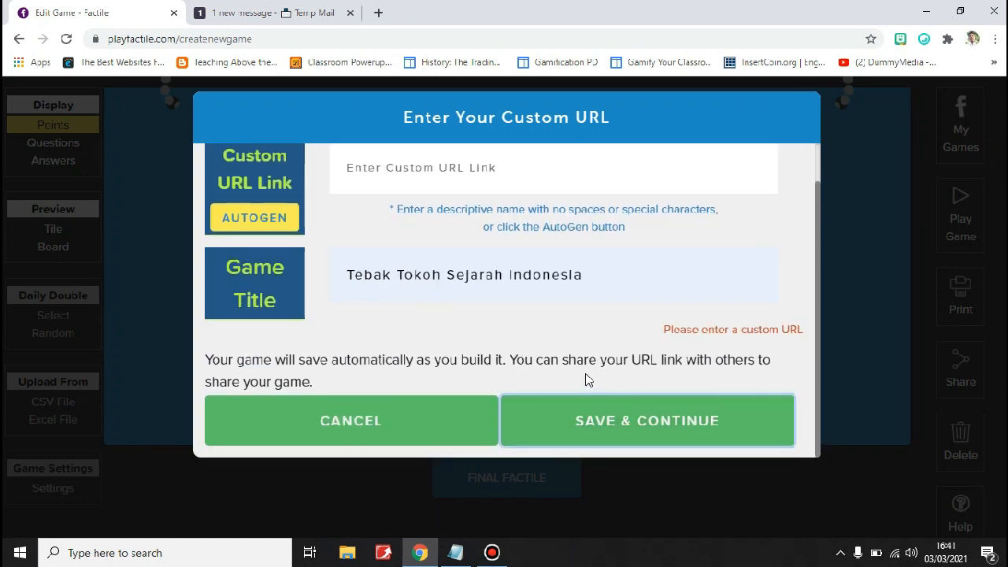
{"action": "scroll", "coordinate": [552, 371], "scroll_direction": "up", "scroll_amount": 1}
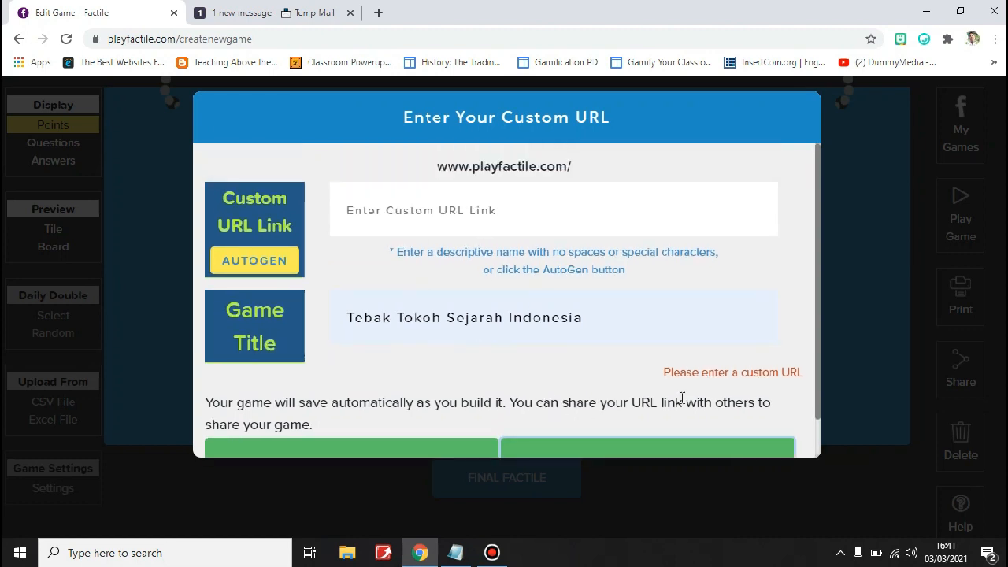
{"action": "left_click", "coordinate": [260, 268]}
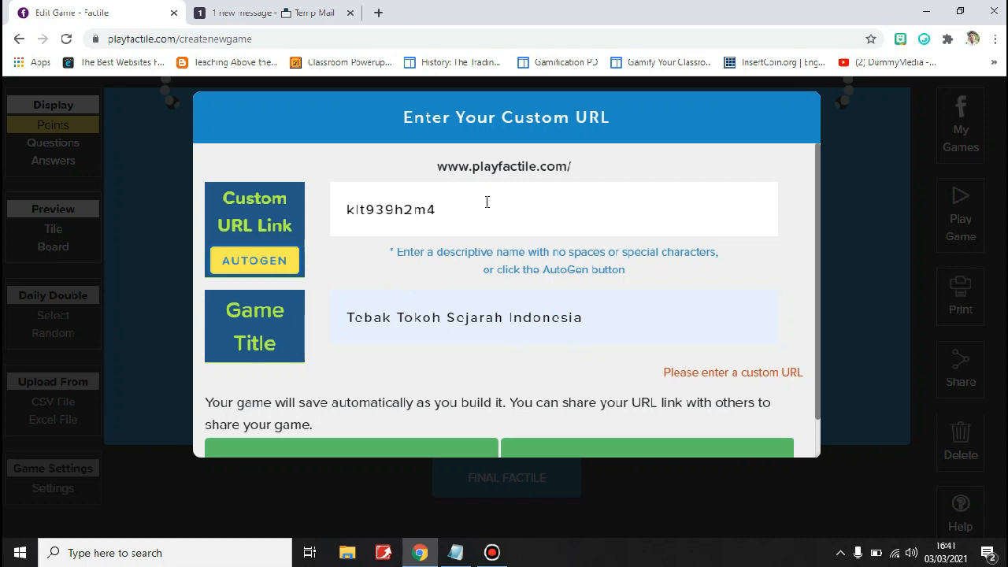
{"action": "scroll", "coordinate": [633, 352], "scroll_direction": "down", "scroll_amount": 1}
{"action": "left_click", "coordinate": [622, 429]}
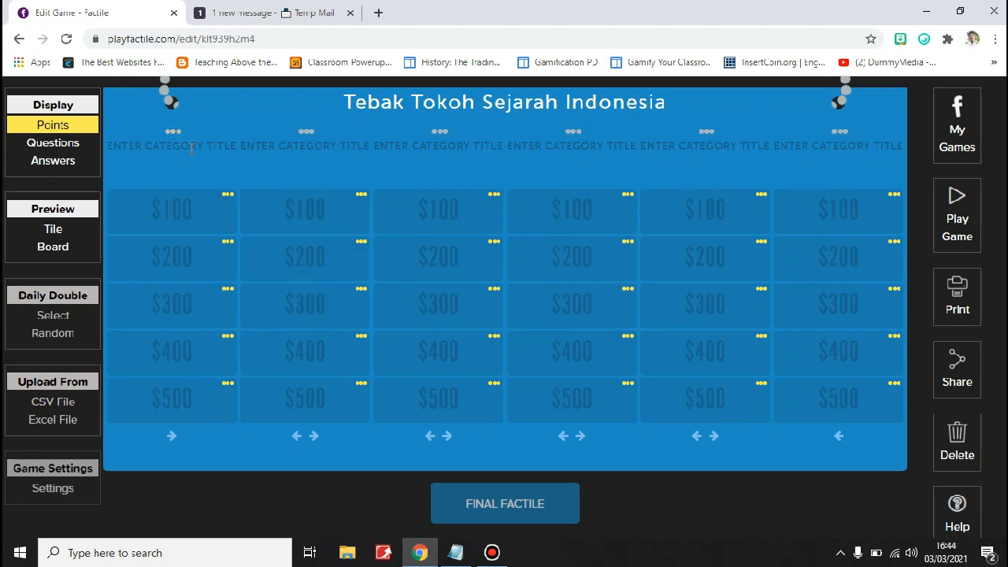
Copy the heading "TANGGAL PERISTIWA" from the Notepad notes into the game board's first category title
{"action": "left_click", "coordinate": [454, 553]}
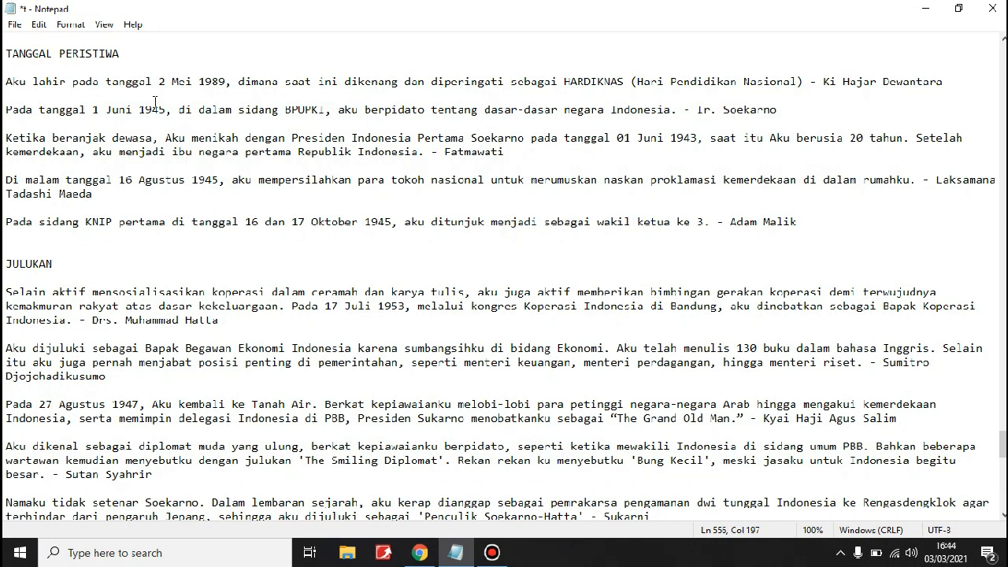
{"action": "left_click", "coordinate": [123, 55]}
{"action": "left_click_drag", "start_coordinate": [123, 55], "coordinate": [4, 56]}
{"action": "key", "text": "ctrl+c"}
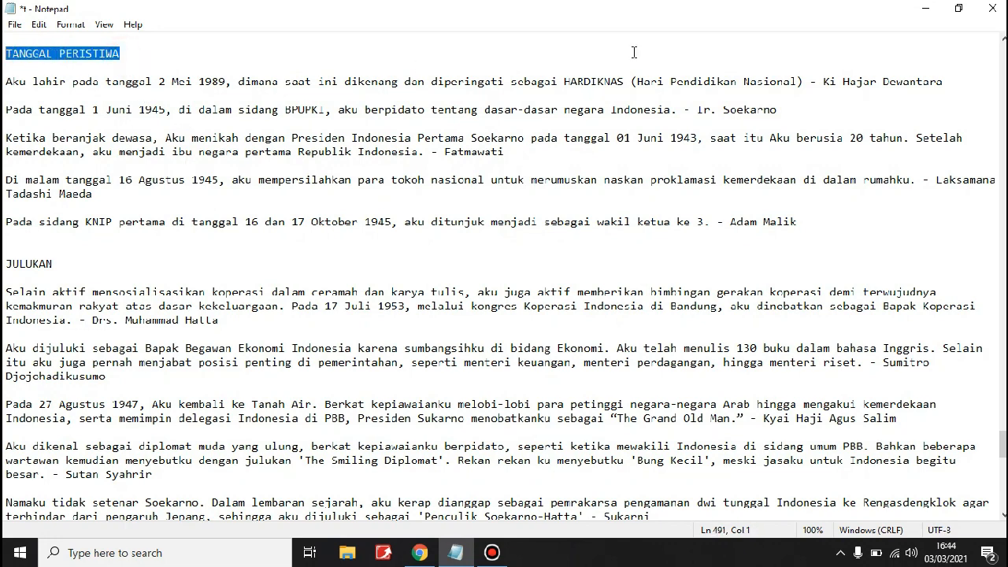
{"action": "left_click", "coordinate": [926, 8]}
{"action": "left_click", "coordinate": [187, 146]}
{"action": "key", "text": "ctrl+v"}
{"action": "mouse_move", "coordinate": [223, 169]}
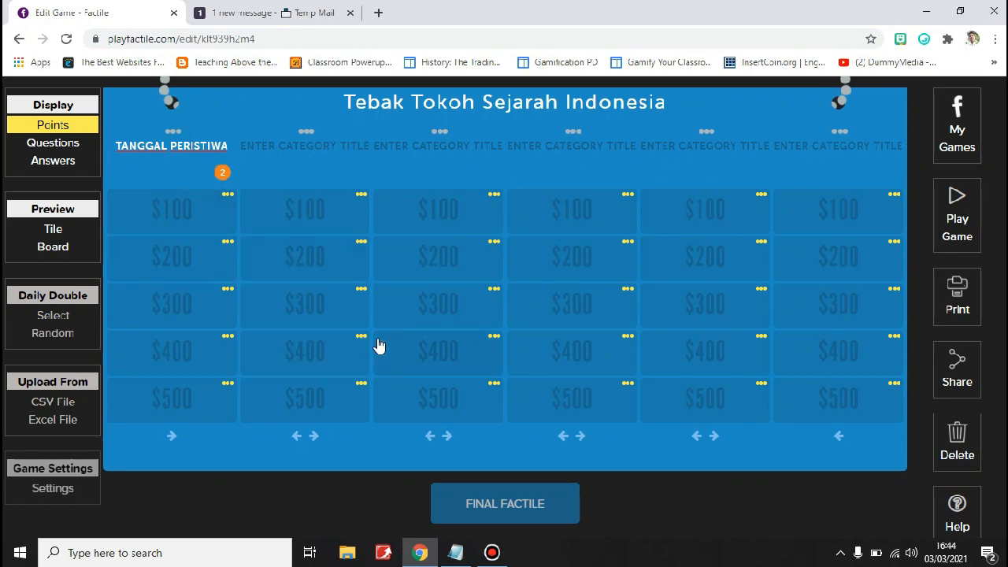
Copy the HARDIKNAS clue, without its answer, from the Notepad notes into the question of the first category's $100 tile
{"action": "left_click", "coordinate": [457, 553]}
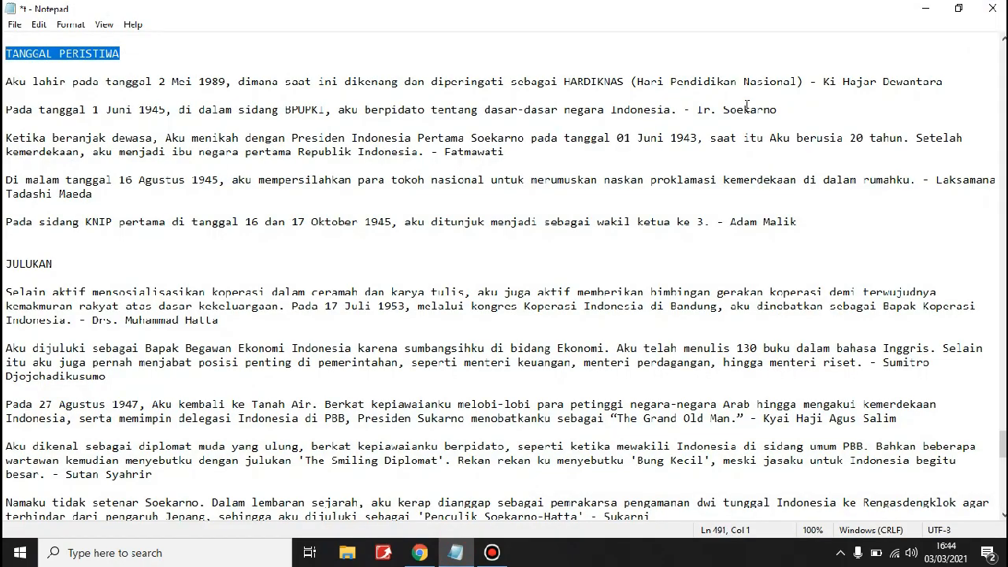
{"action": "left_click_drag", "start_coordinate": [804, 81], "coordinate": [6, 81]}
{"action": "key", "text": "ctrl+c"}
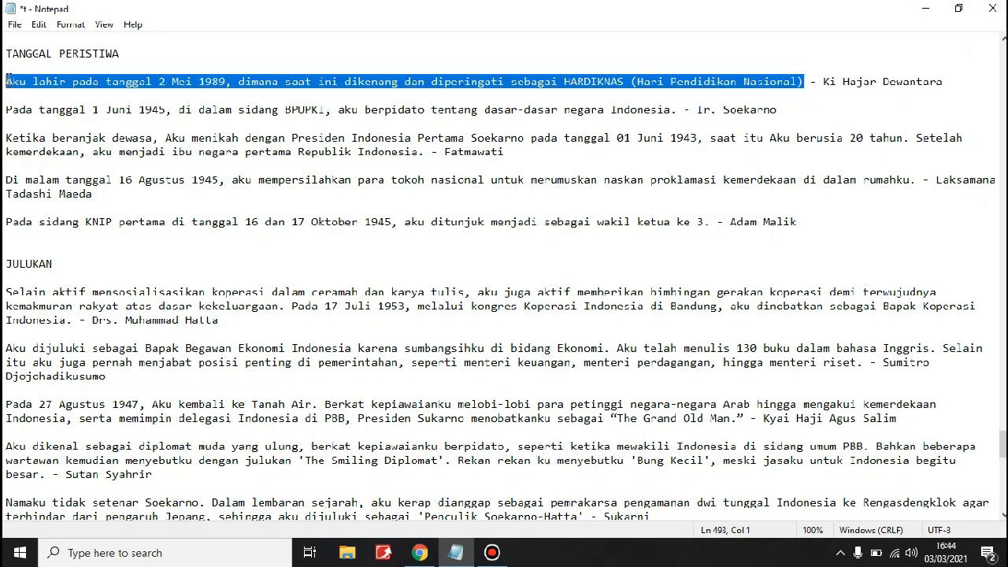
{"action": "left_click", "coordinate": [925, 8]}
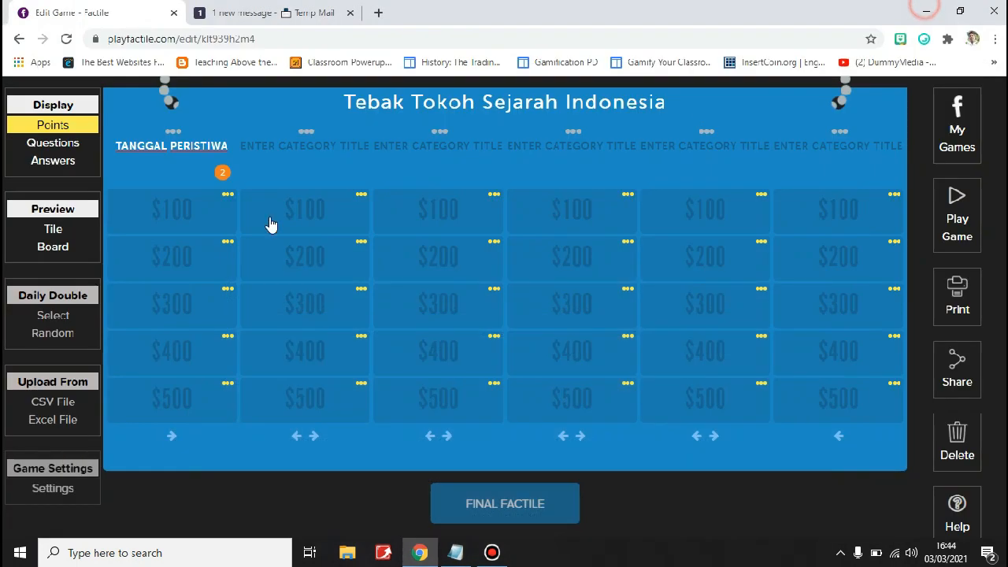
{"action": "left_click", "coordinate": [166, 216]}
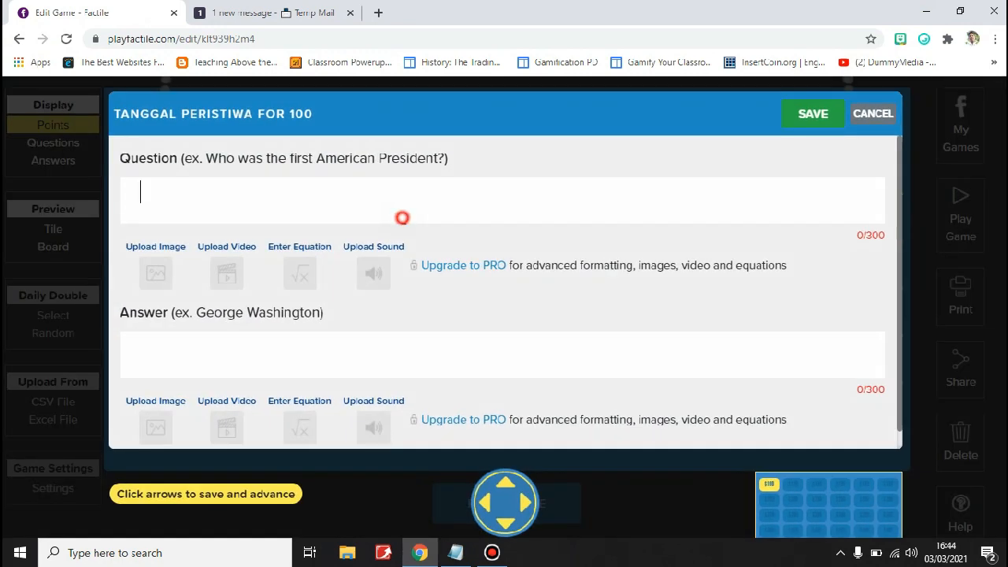
{"action": "key", "text": "ctrl+v"}
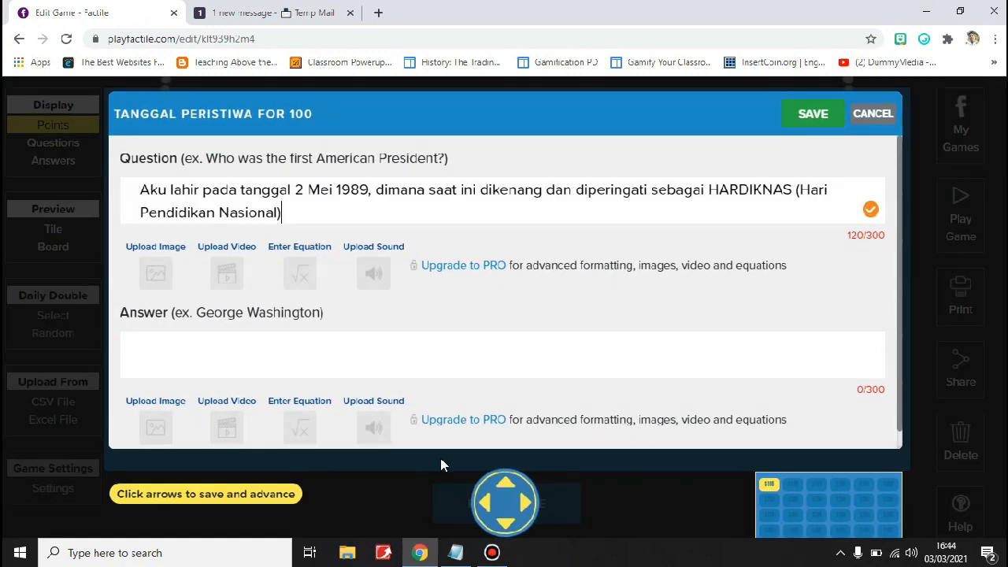
Copy "Ki Hajar Dewantara" from Notepad as the $100 tile's answer, then save and advance to the tile below
{"action": "left_click", "coordinate": [467, 556]}
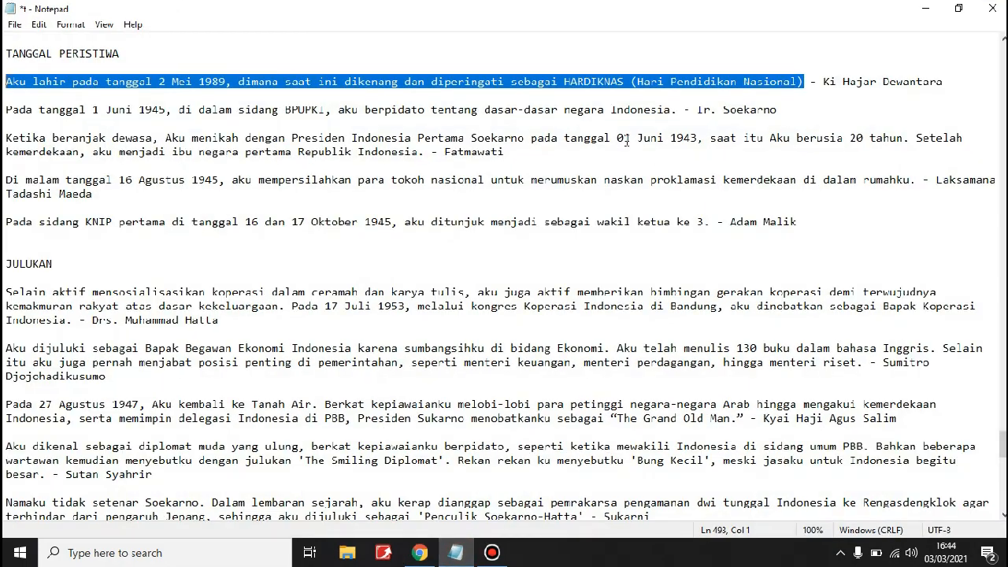
{"action": "left_click_drag", "start_coordinate": [945, 82], "coordinate": [825, 84]}
{"action": "key", "text": "ctrl+c"}
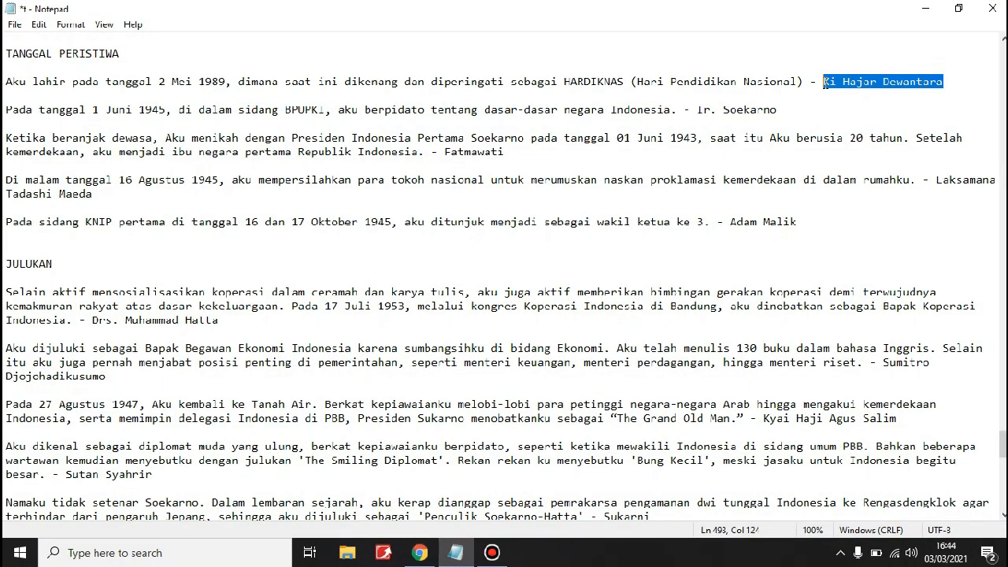
{"action": "left_click", "coordinate": [925, 9]}
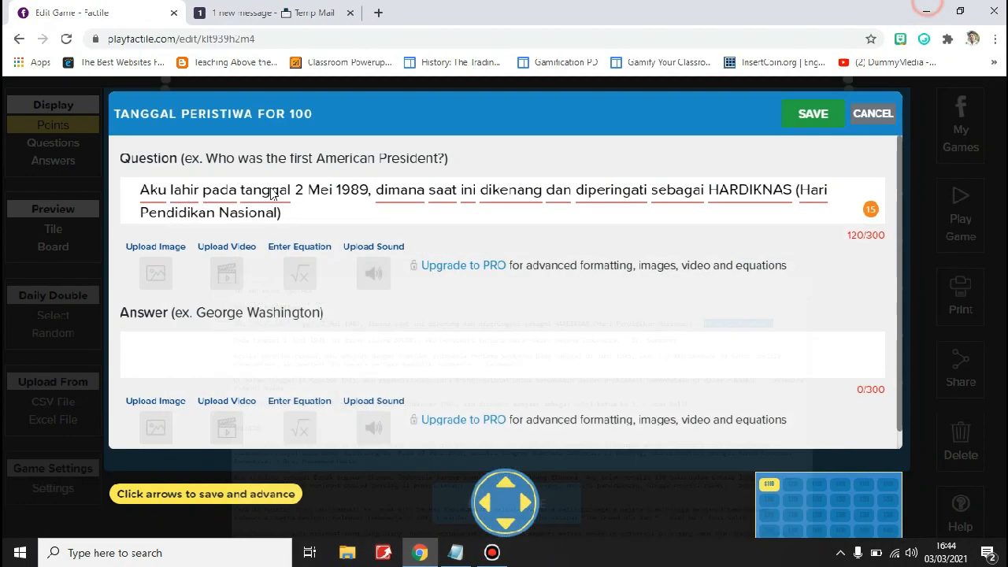
{"action": "left_click", "coordinate": [266, 339]}
{"action": "key", "text": "ctrl+v"}
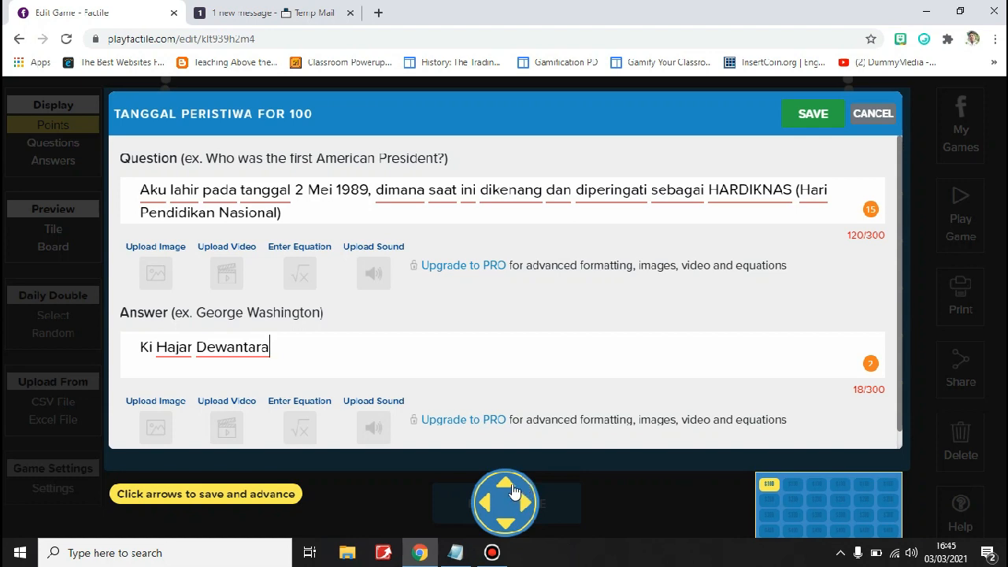
{"action": "left_click", "coordinate": [506, 525]}
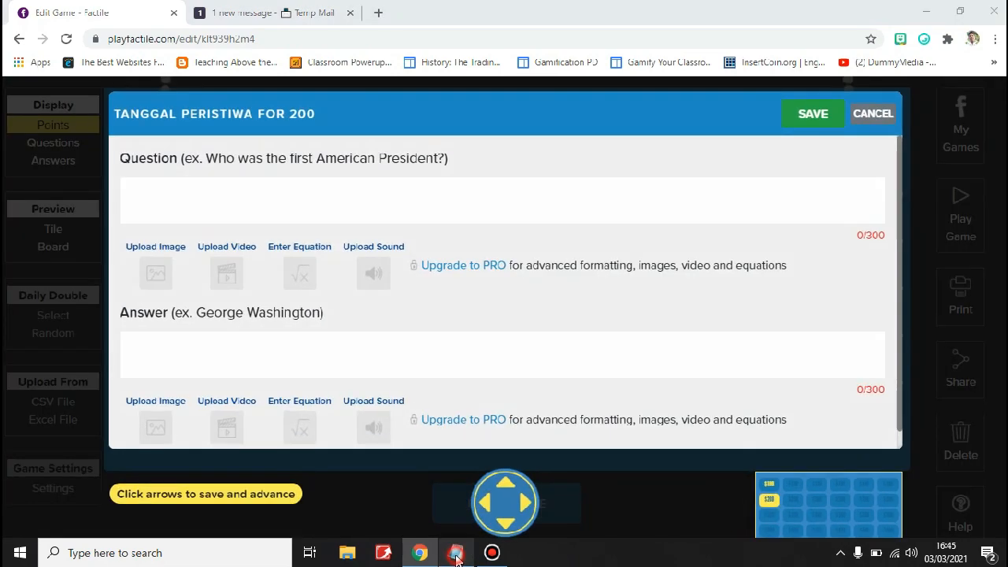
Copy the BPUPKI clue, without its answer, from the Notepad notes into the question of the first category's $200 tile
{"action": "left_click", "coordinate": [455, 552]}
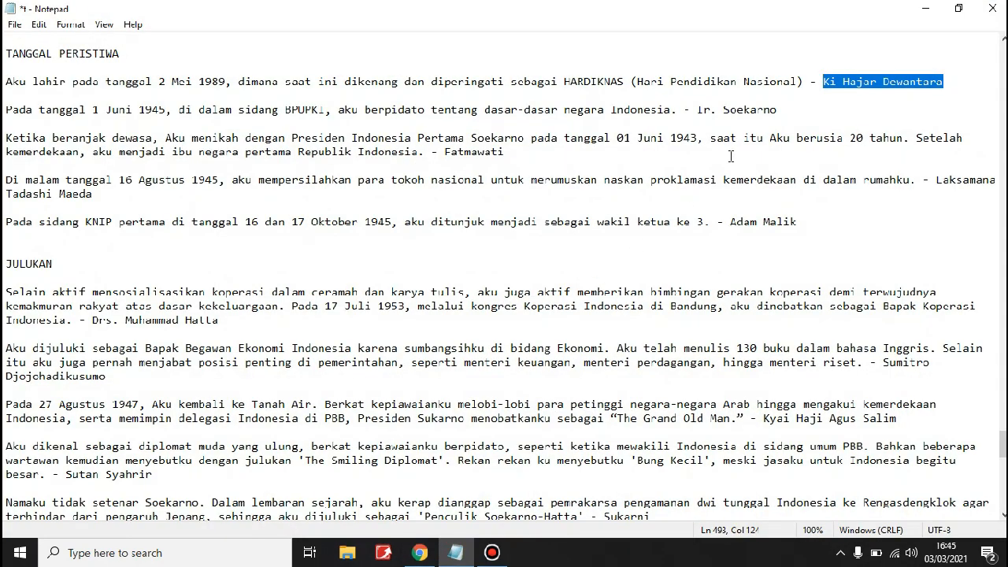
{"action": "left_click", "coordinate": [676, 111]}
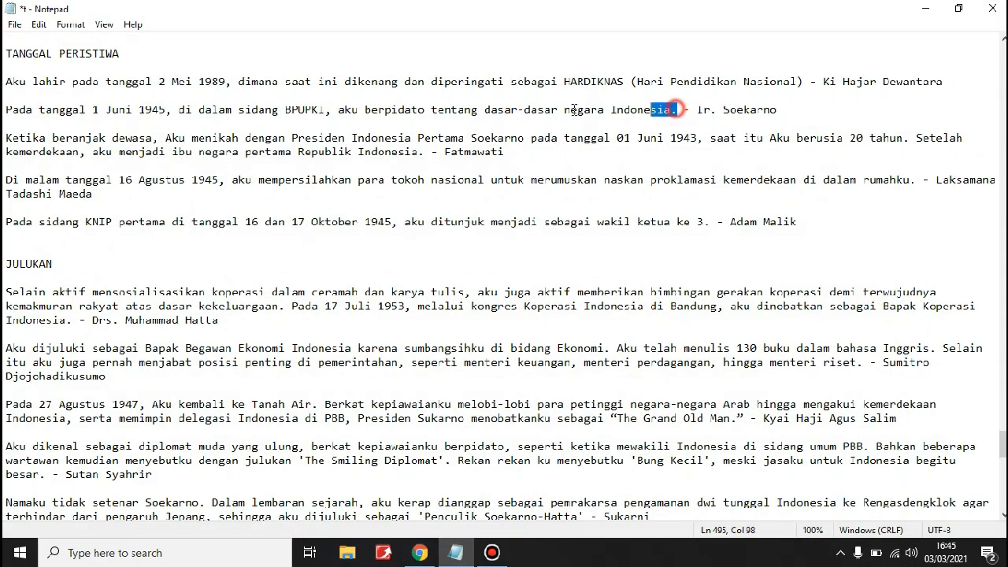
{"action": "key", "text": "shift+Home"}
{"action": "key", "text": "ctrl+c"}
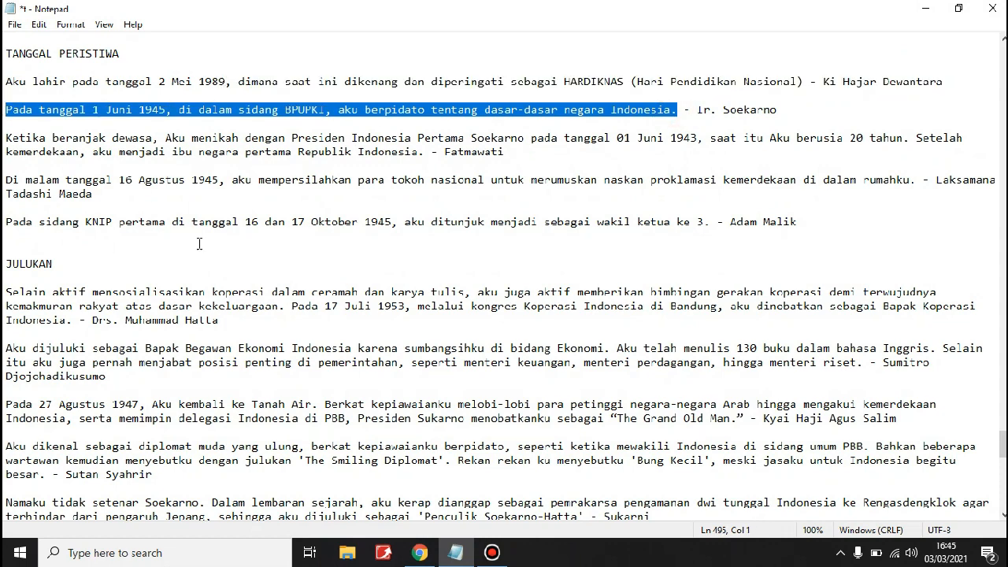
{"action": "left_click", "coordinate": [457, 553]}
{"action": "left_click", "coordinate": [375, 204]}
{"action": "key", "text": "ctrl+v"}
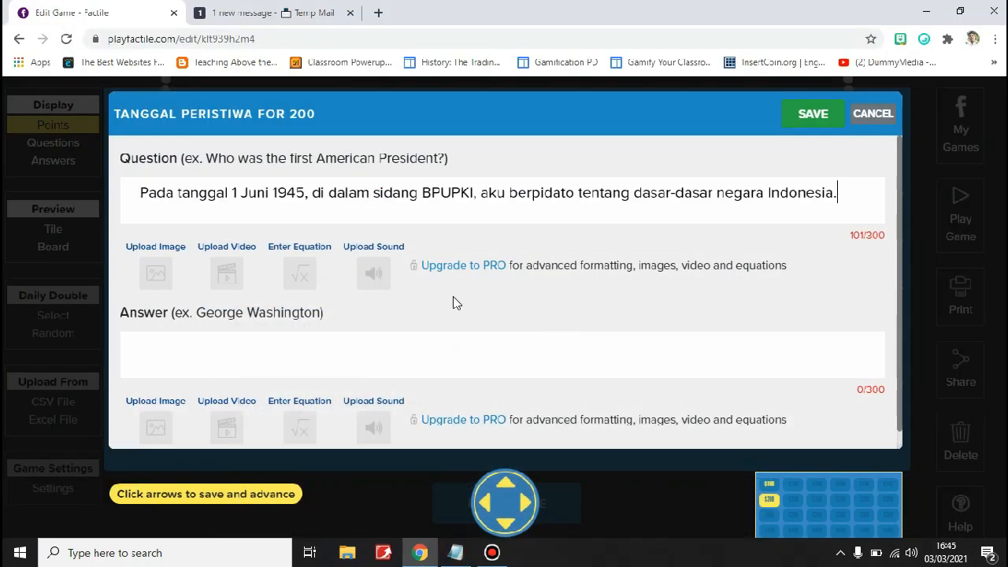
Copy "Ir. Soekarno" from the Notepad notes into the answer of the TANGGAL PERISTIWA $200 tile
{"action": "left_click", "coordinate": [455, 552]}
{"action": "left_click_drag", "start_coordinate": [779, 110], "coordinate": [698, 120]}
{"action": "key", "text": "ctrl+c"}
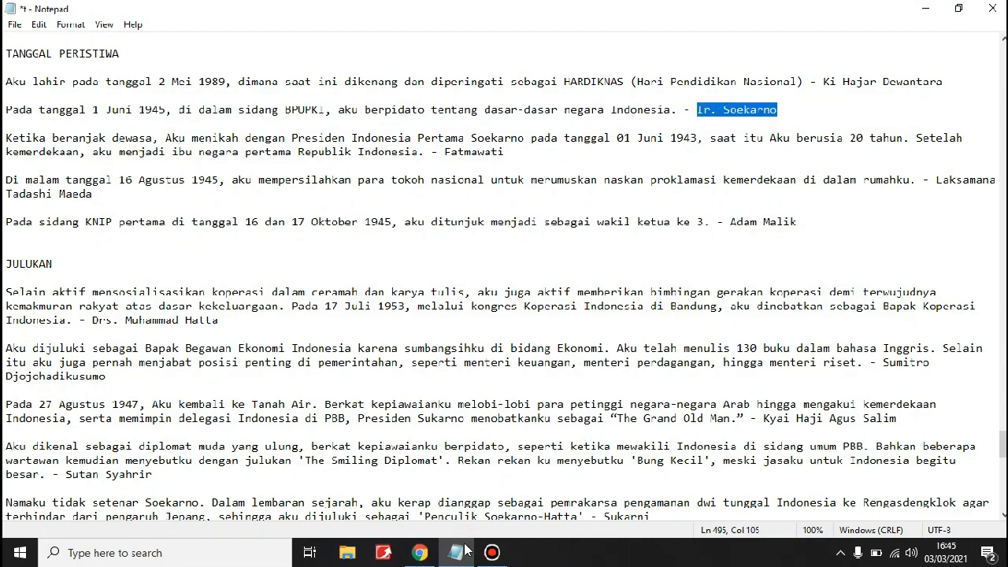
{"action": "left_click", "coordinate": [419, 552]}
{"action": "left_click", "coordinate": [396, 353]}
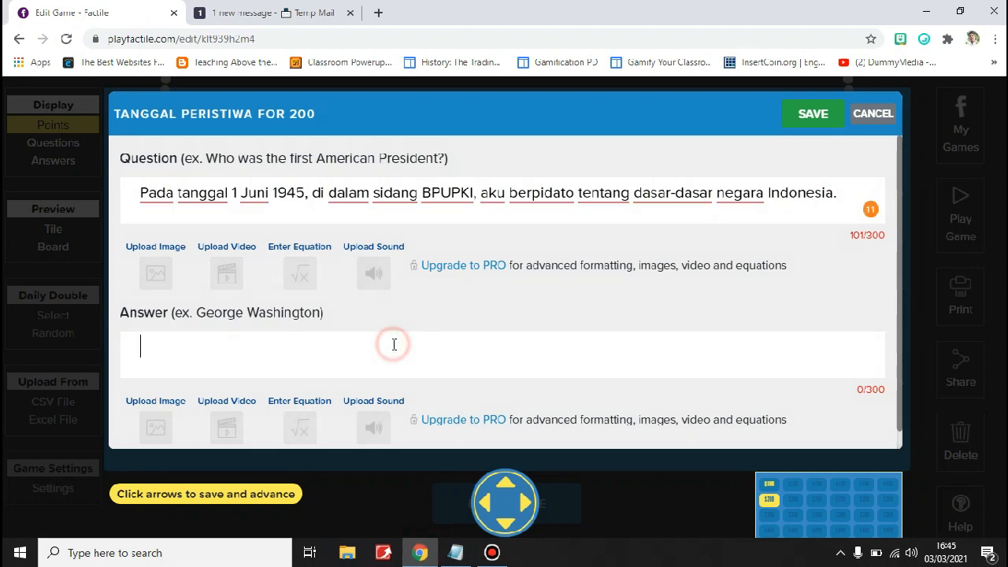
{"action": "key", "text": "ctrl+v"}
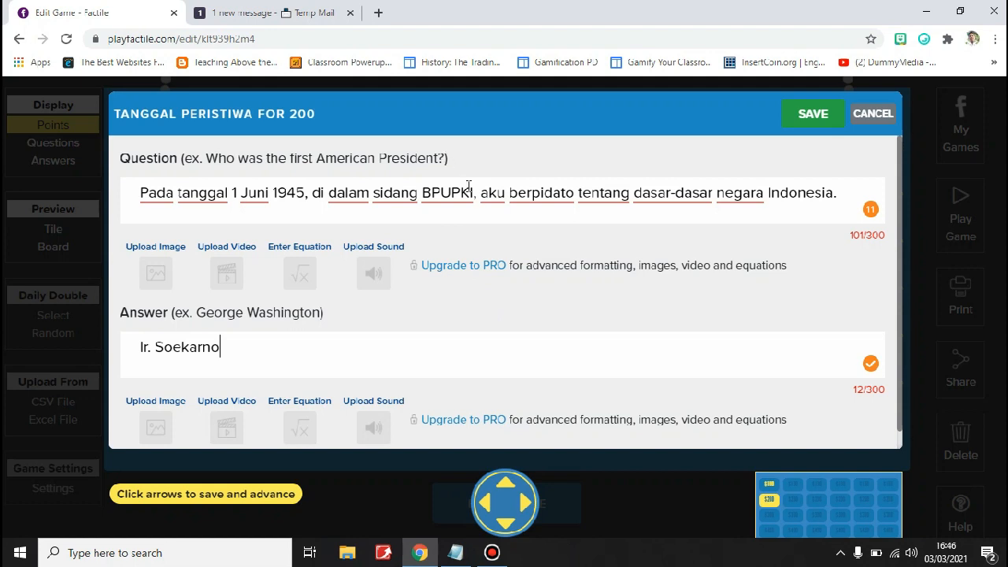
{"action": "right_click", "coordinate": [394, 192]}
{"action": "right_click", "coordinate": [495, 193]}
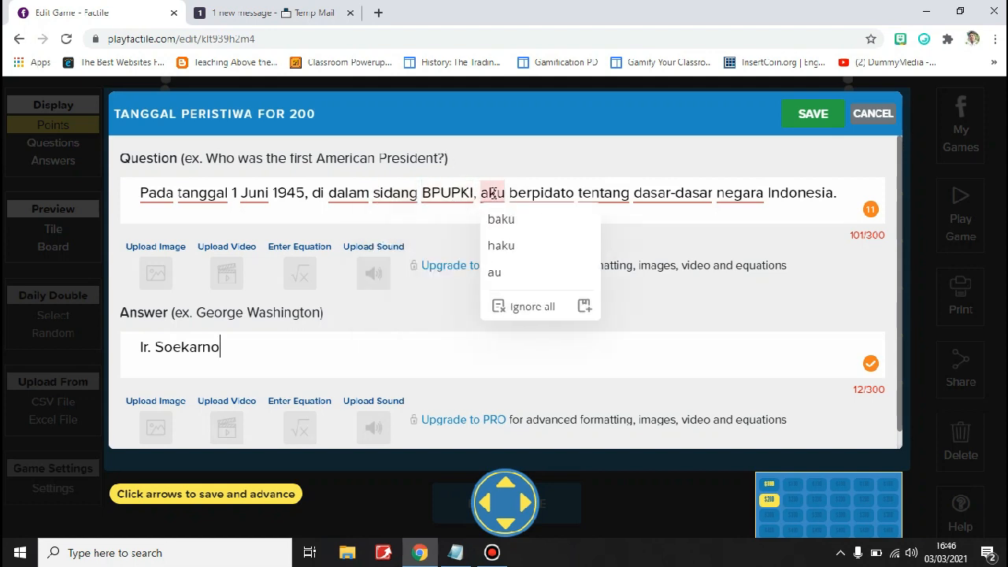
{"action": "right_click", "coordinate": [682, 192]}
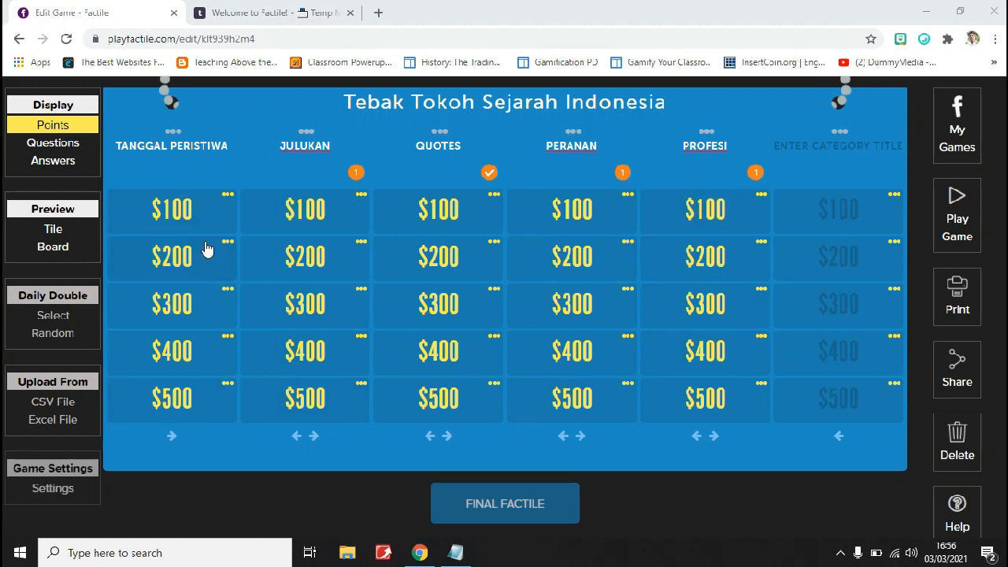
Open the Final Factile and copy the Sri Mulyani clue together with its answer from the end of the Notepad notes into its question
{"action": "left_click", "coordinate": [524, 507]}
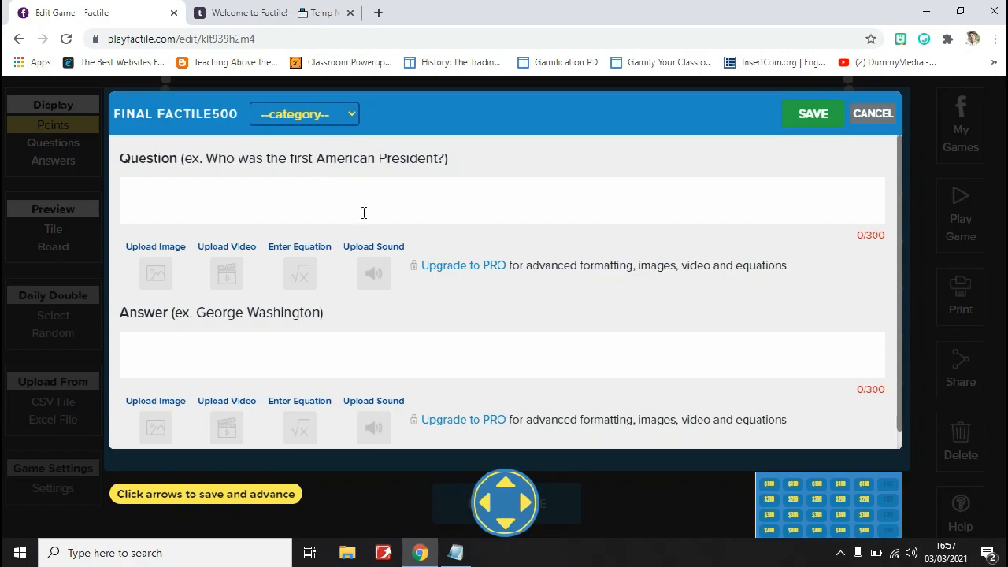
{"action": "left_click", "coordinate": [455, 552]}
{"action": "scroll", "coordinate": [231, 459], "scroll_direction": "down", "scroll_amount": 9}
{"action": "scroll", "coordinate": [231, 459], "scroll_direction": "down", "scroll_amount": 7}
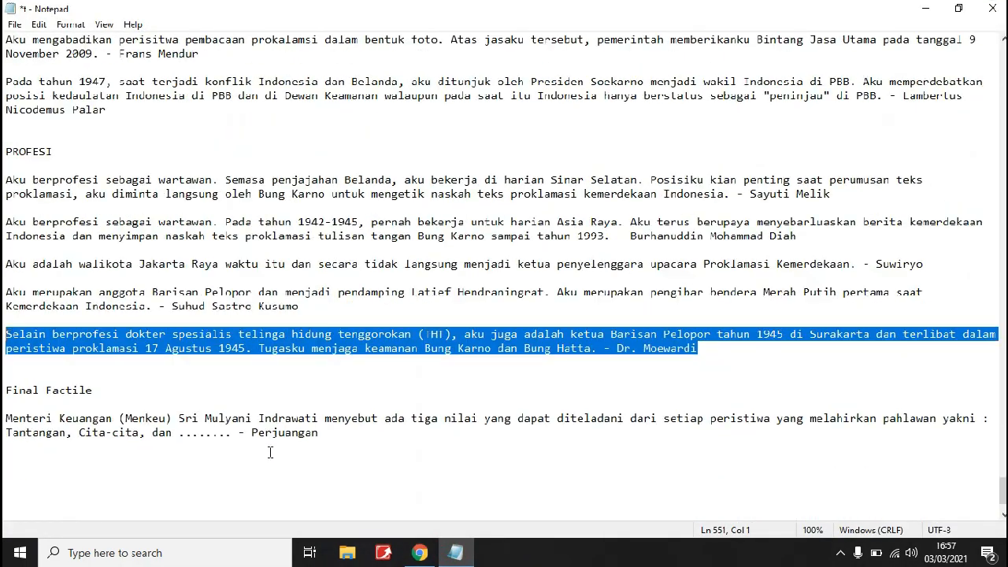
{"action": "left_click_drag", "start_coordinate": [335, 432], "coordinate": [5, 423]}
{"action": "left_click", "coordinate": [926, 9]}
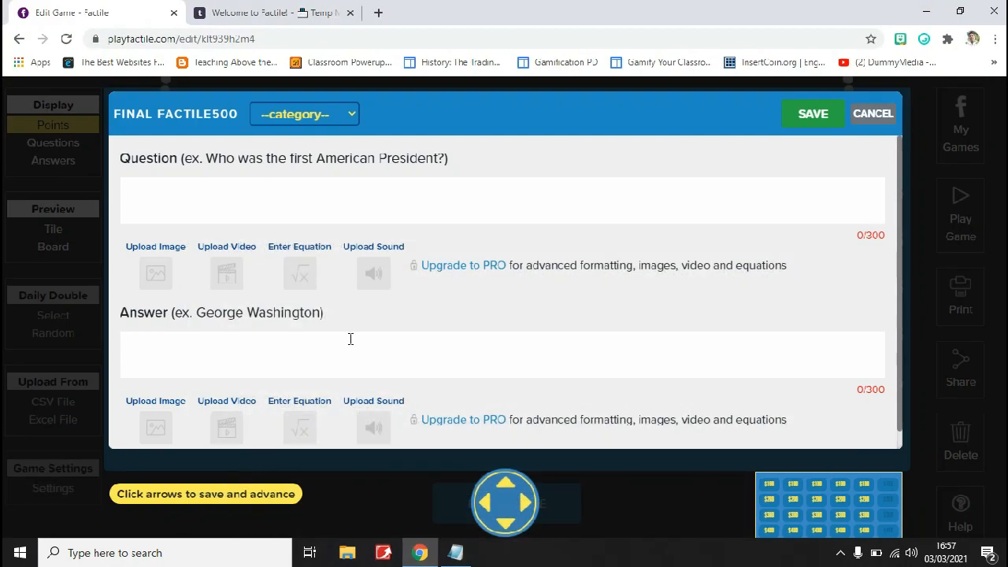
{"action": "left_click", "coordinate": [309, 203]}
{"action": "type", "text": "Menteri Keuangan (Menkeu) Sri Mulyani Indrawati menyebut ada tiga nilai yang dapat diteladani dari setiap peristiwa yang melahirkan pahlawan yakni : Tantangan, Cita-cita, dan ....... - Perjuangan"}
Move "Perjuangan" from the Final Factile question to its answer and remove the leading dash
{"action": "left_click_drag", "start_coordinate": [723, 213], "coordinate": [639, 230]}
{"action": "key", "text": "ctrl+x"}
{"action": "left_click", "coordinate": [465, 362]}
{"action": "key", "text": "ctrl+v"}
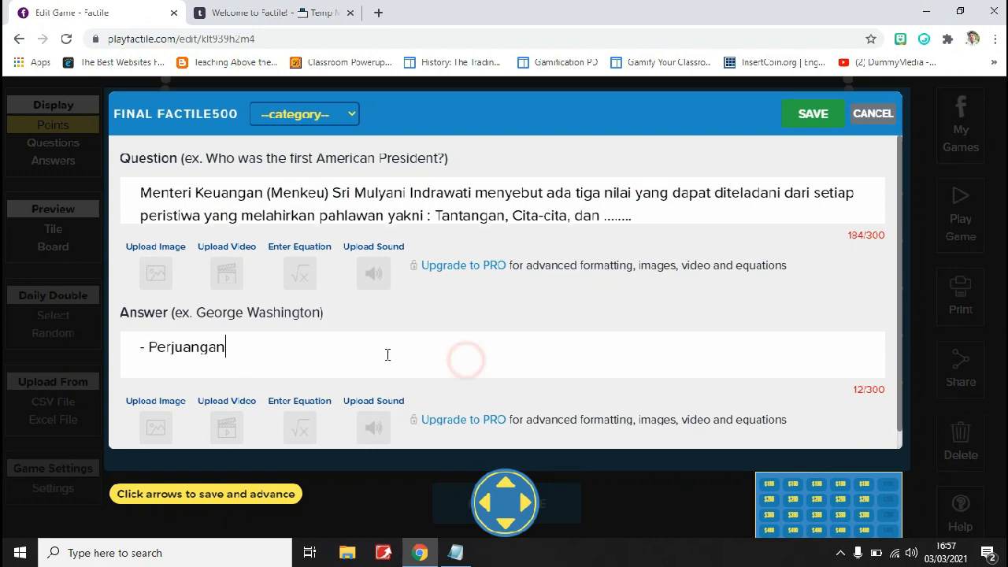
{"action": "left_click_drag", "start_coordinate": [148, 346], "coordinate": [118, 351]}
{"action": "key", "text": "BackSpace"}
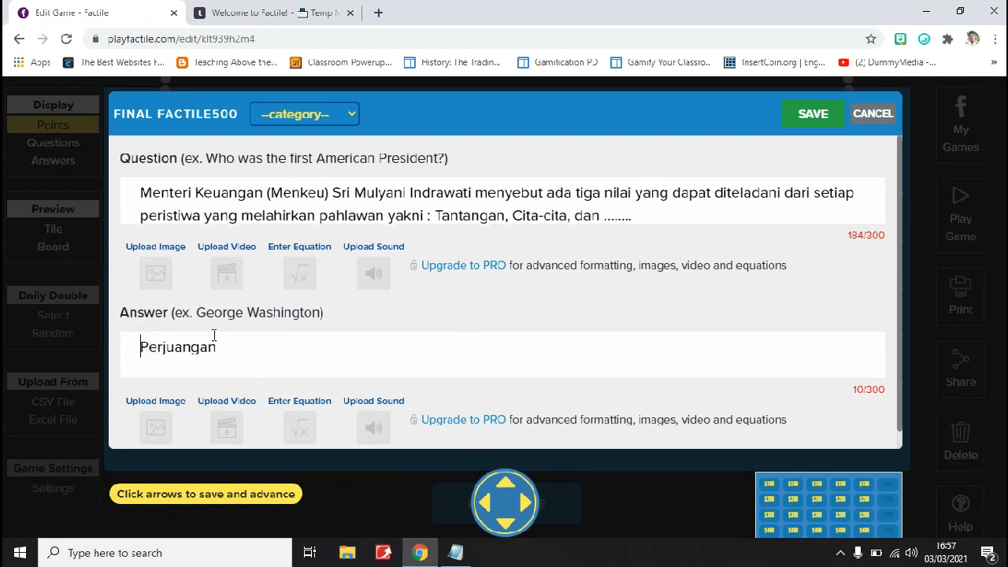
{"action": "left_click", "coordinate": [352, 114]}
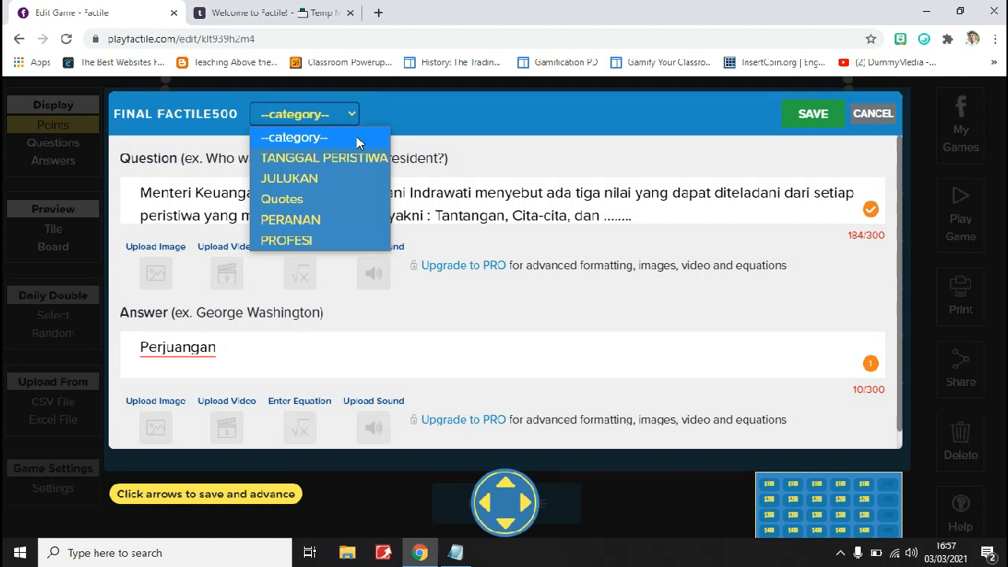
{"action": "left_click", "coordinate": [388, 117]}
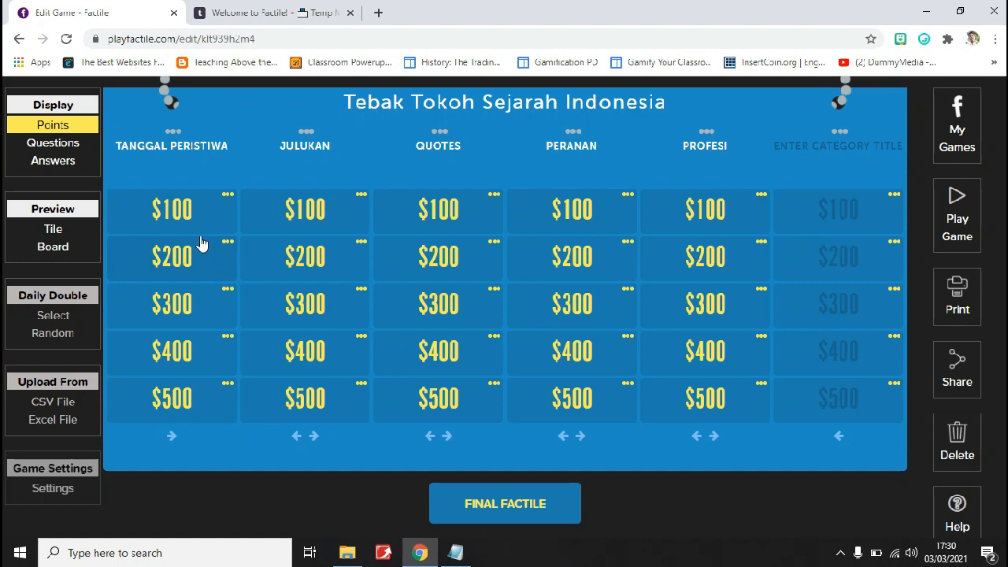
Display the questions instead of the point values on the board's tiles
{"action": "left_click", "coordinate": [67, 142]}
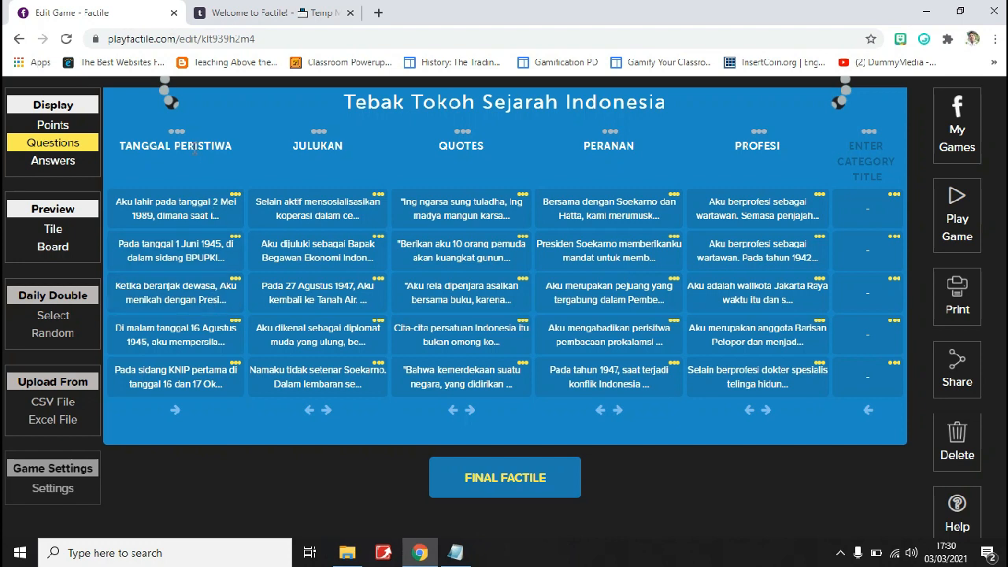
{"action": "left_click", "coordinate": [236, 284]}
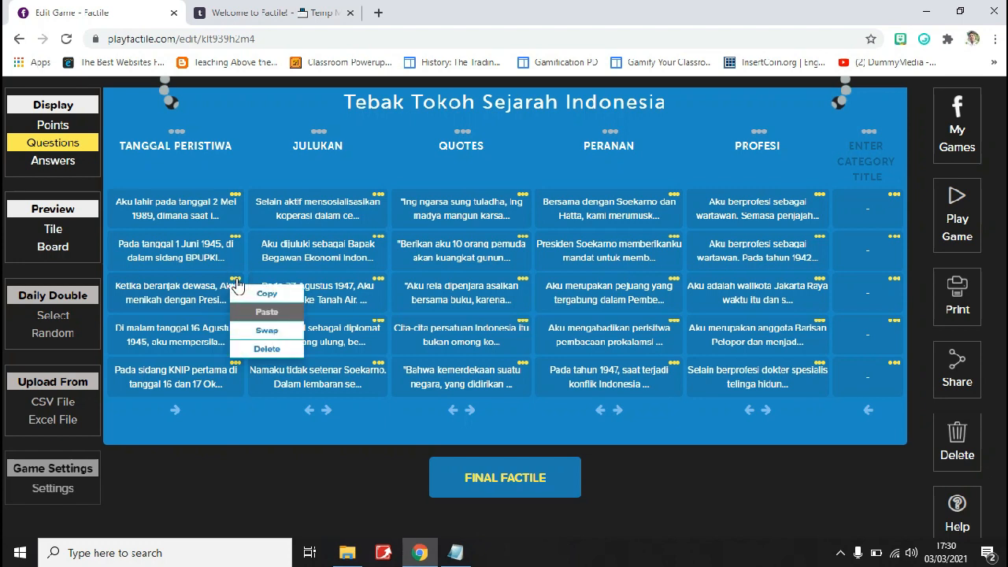
{"action": "left_click", "coordinate": [269, 337]}
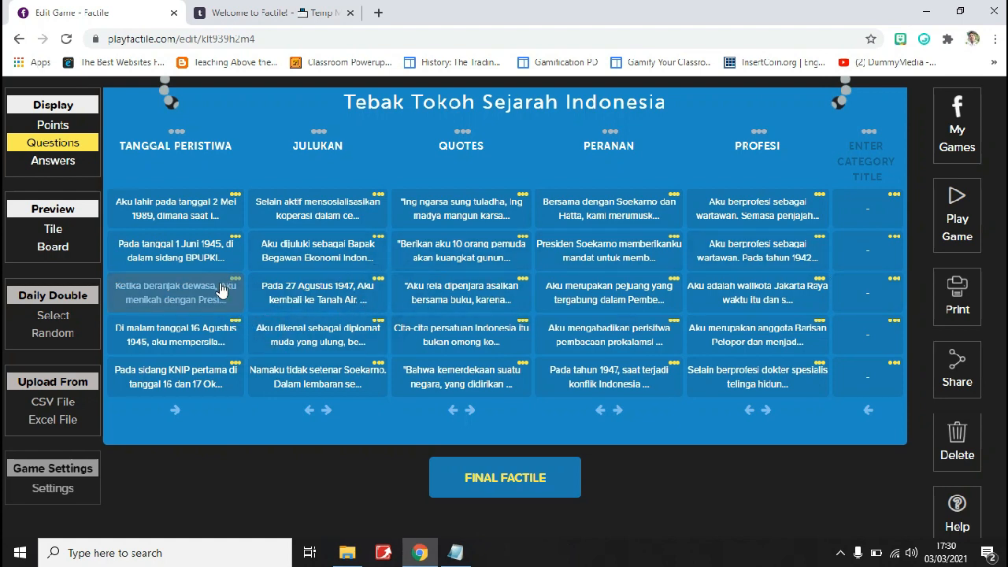
{"action": "left_click", "coordinate": [197, 246]}
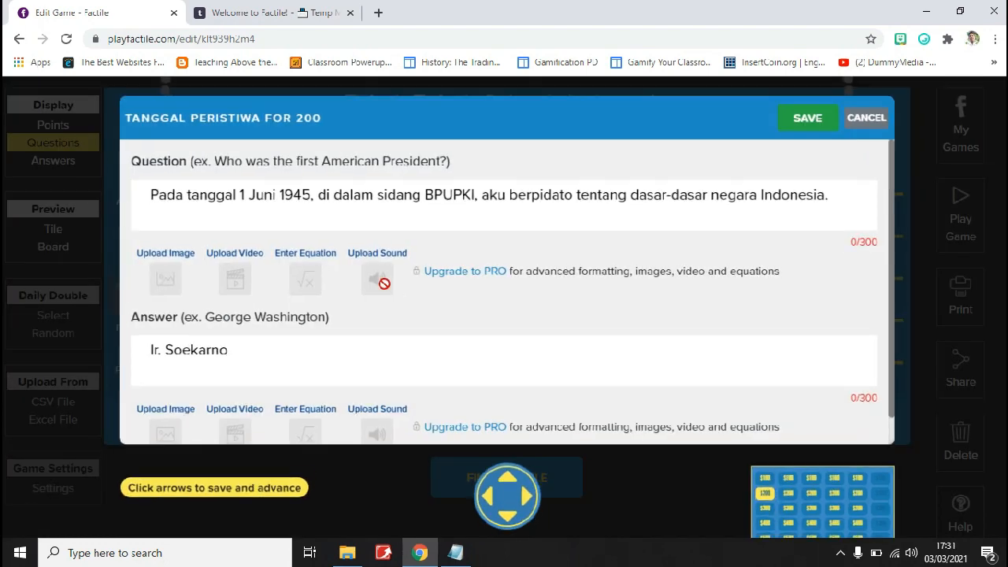
{"action": "left_click", "coordinate": [881, 114]}
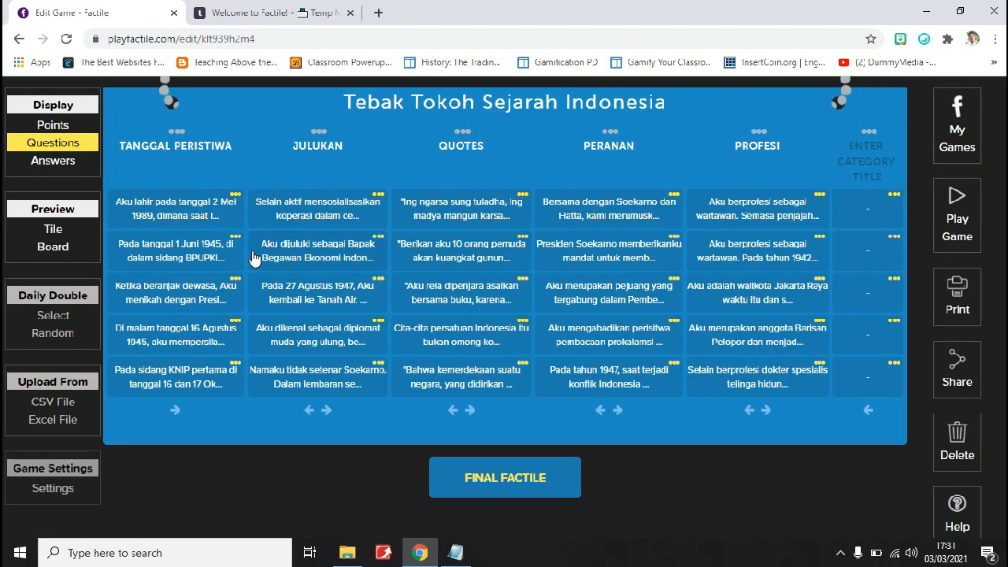
Swap the third TANGGAL PERISTIWA tile with the second one in the same category, and switch the board display to answers
{"action": "left_click", "coordinate": [234, 281]}
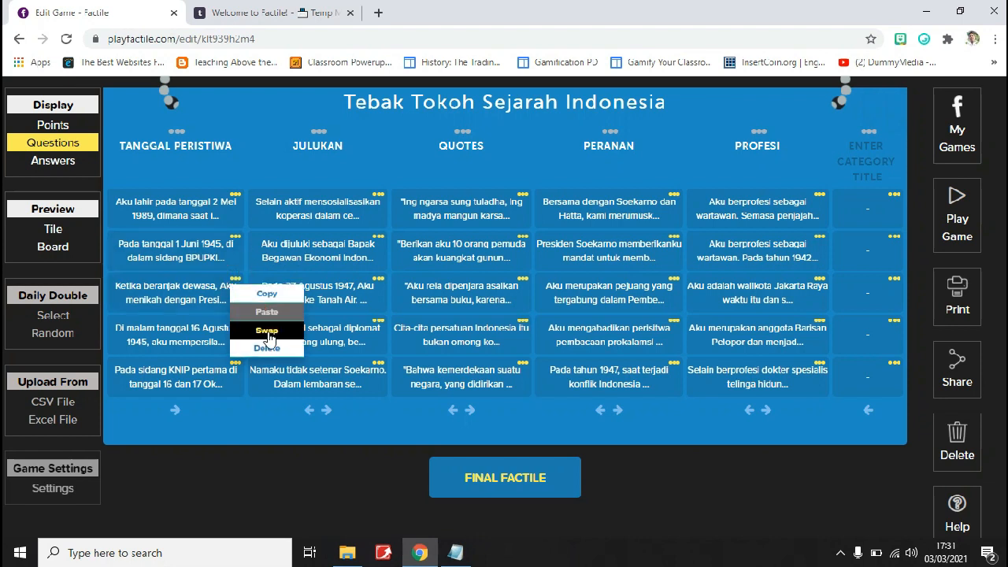
{"action": "left_click", "coordinate": [261, 324]}
{"action": "left_click", "coordinate": [235, 237]}
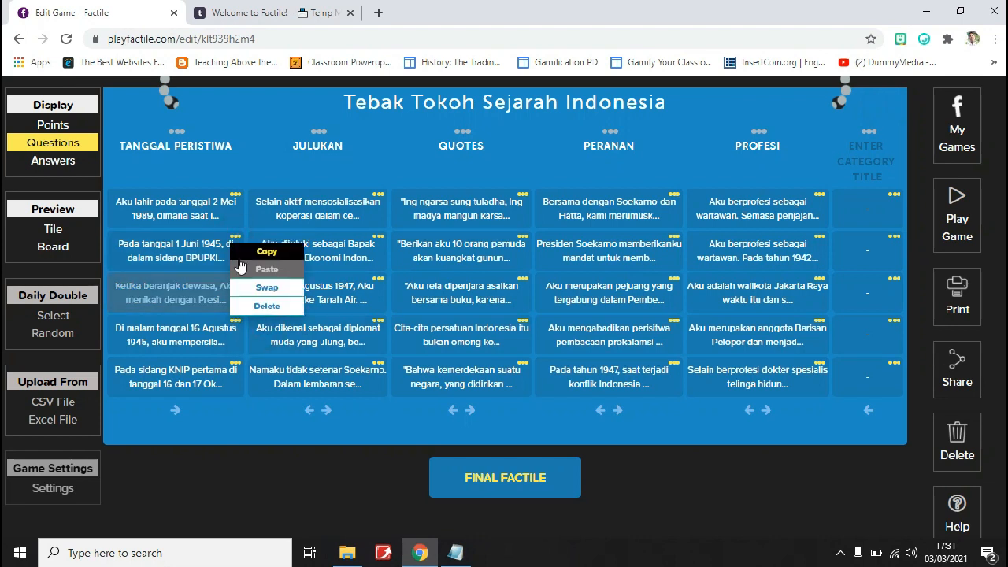
{"action": "left_click", "coordinate": [265, 289]}
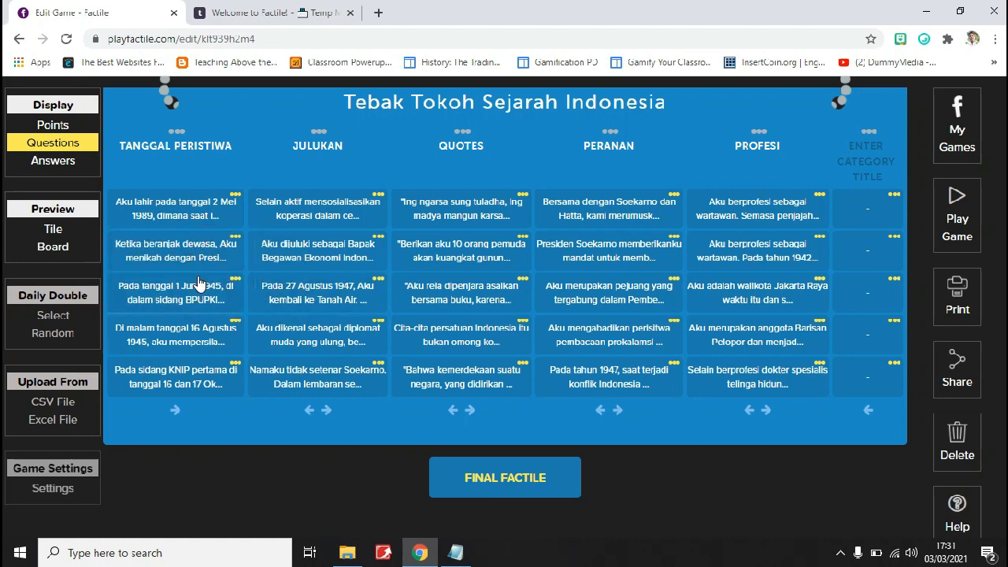
{"action": "left_click", "coordinate": [67, 165]}
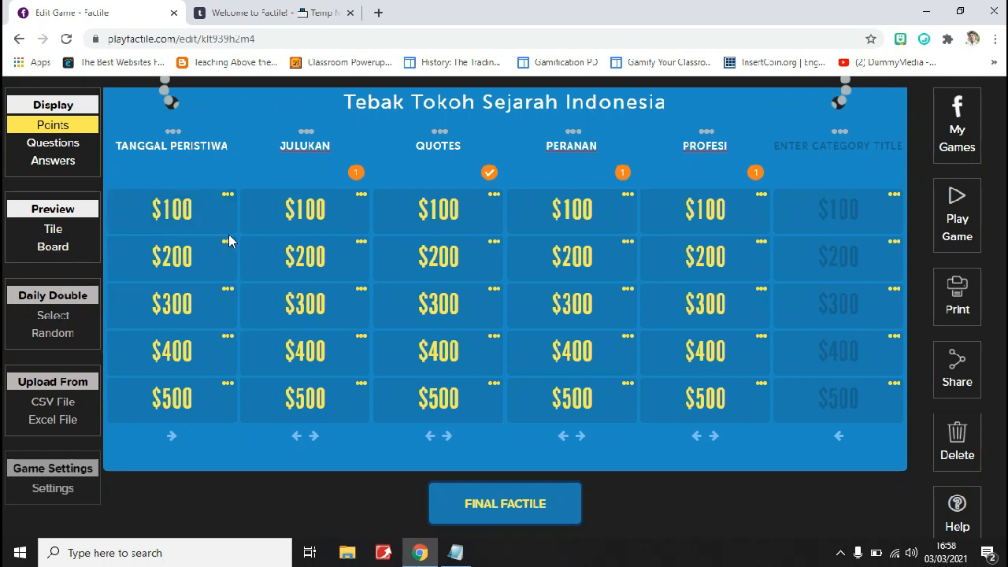
Open the game's play page, return to the editor and go to the My Games list
{"action": "left_click", "coordinate": [967, 197]}
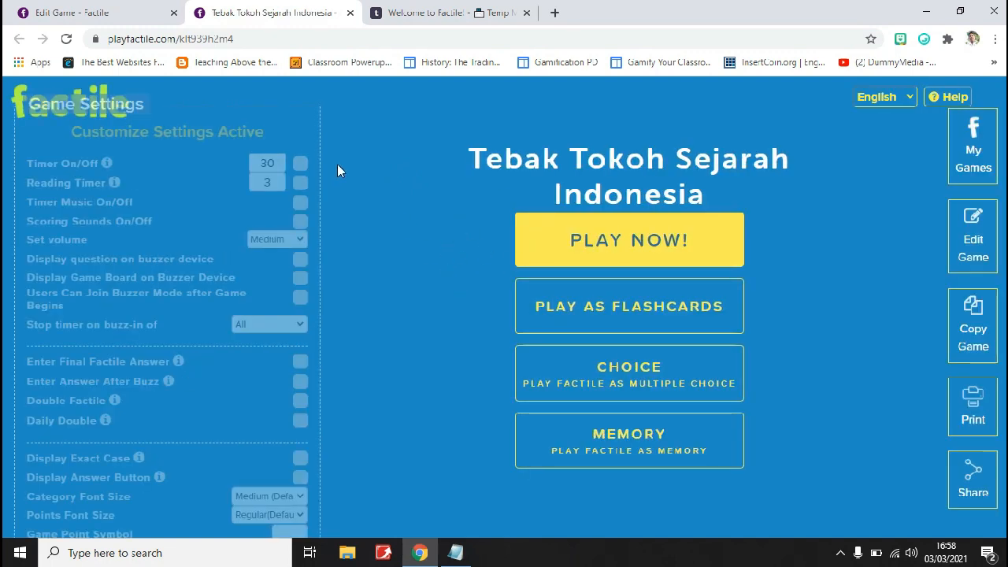
{"action": "left_click", "coordinate": [118, 9]}
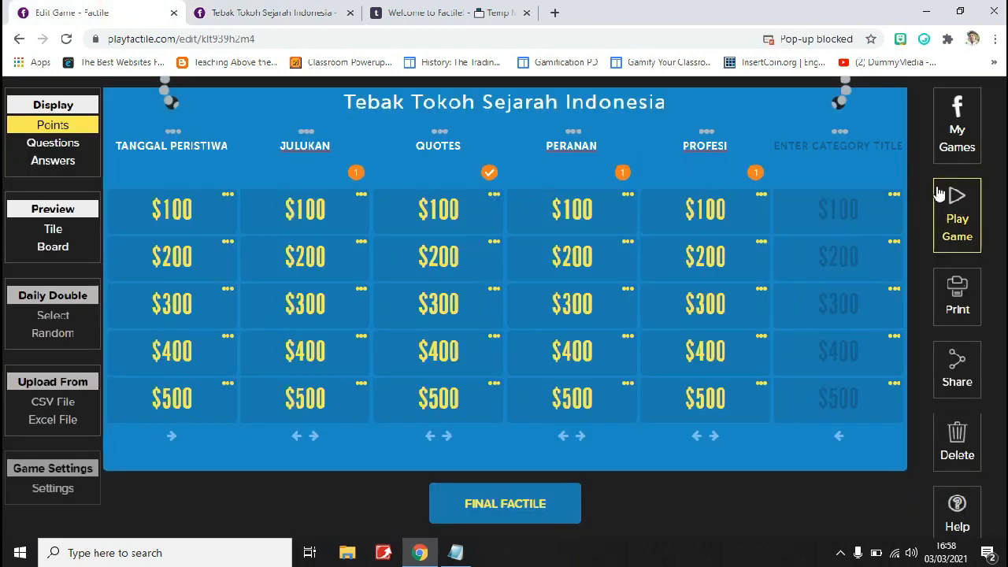
{"action": "left_click", "coordinate": [950, 140]}
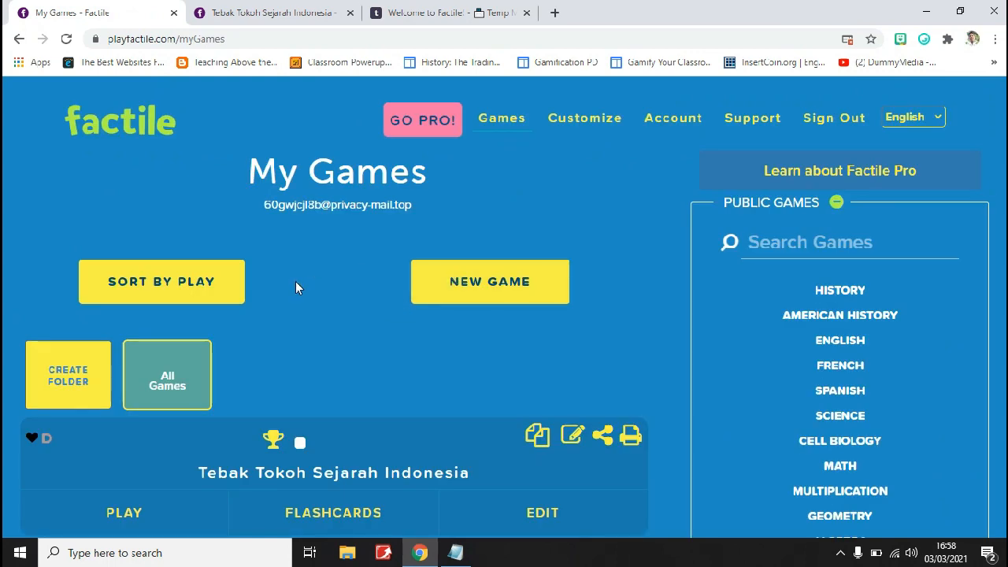
{"action": "scroll", "coordinate": [315, 308], "scroll_direction": "down", "scroll_amount": 1}
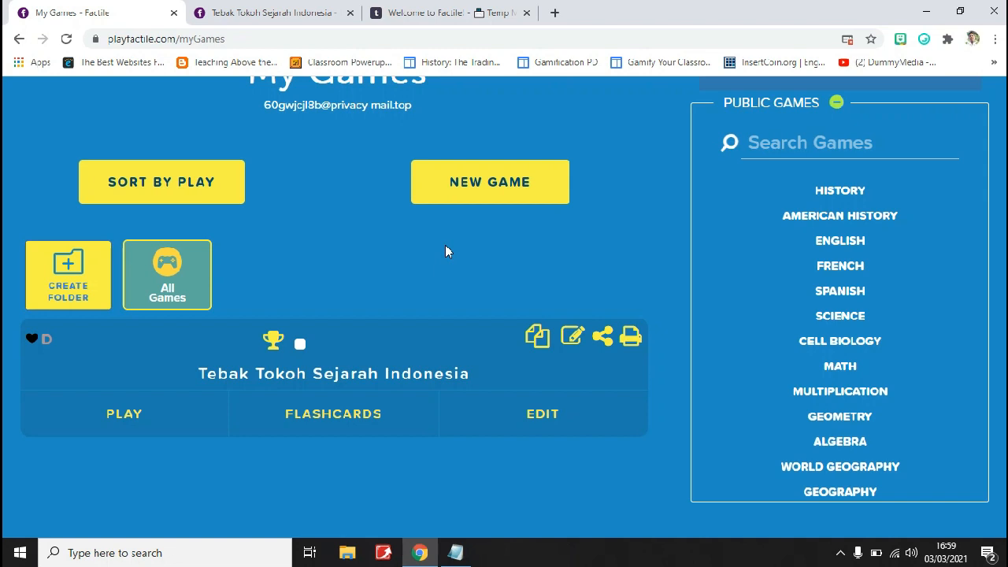
Open "Tebak Tokoh Sejarah Indonesia" for playing from My Games and close the duplicate play page
{"action": "left_click", "coordinate": [157, 424]}
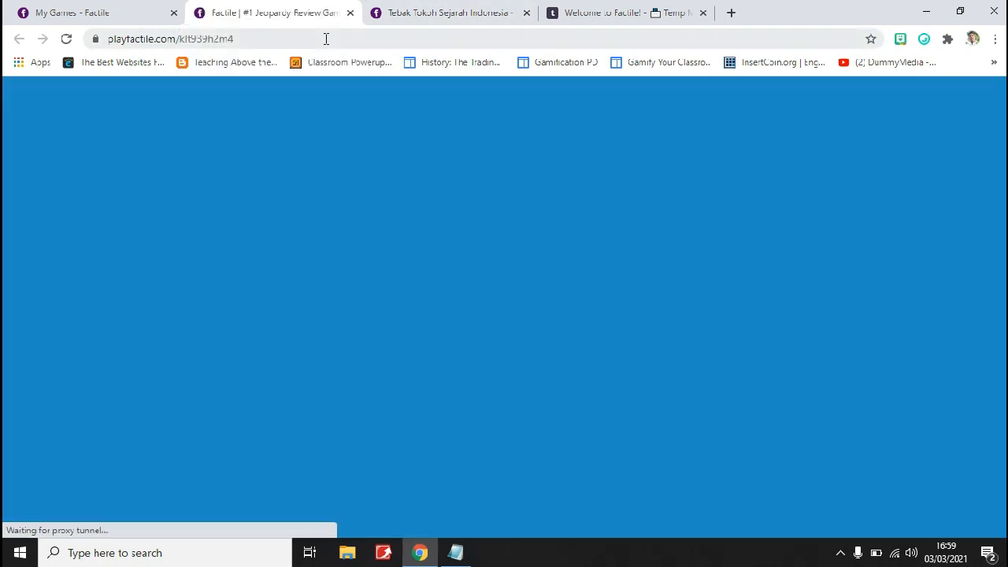
{"action": "left_click", "coordinate": [527, 12]}
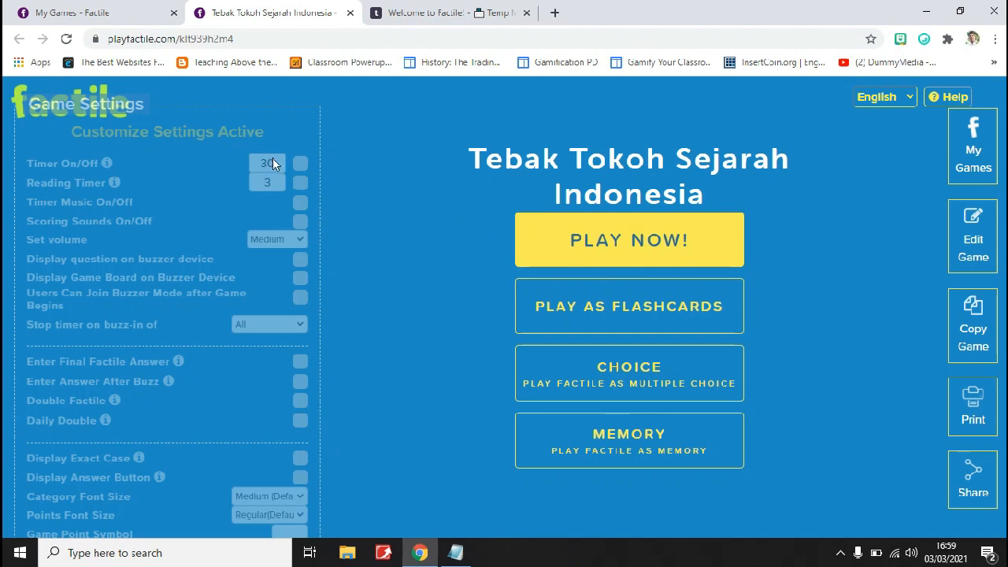
Try to turn on the timer in the game settings and look through the remaining options
{"action": "left_click", "coordinate": [300, 163]}
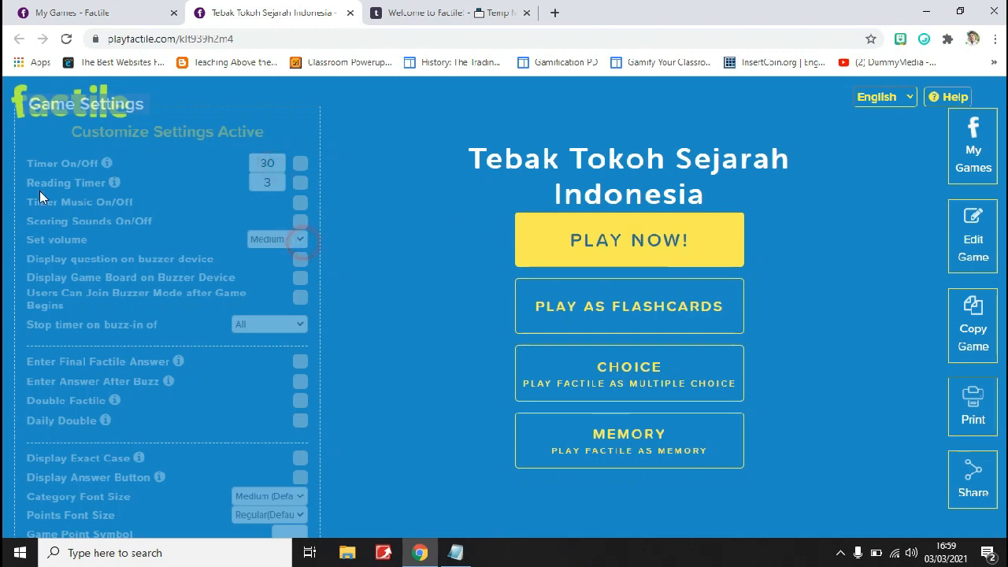
{"action": "scroll", "coordinate": [274, 376], "scroll_direction": "down", "scroll_amount": 1}
{"action": "scroll", "coordinate": [272, 369], "scroll_direction": "up", "scroll_amount": 1}
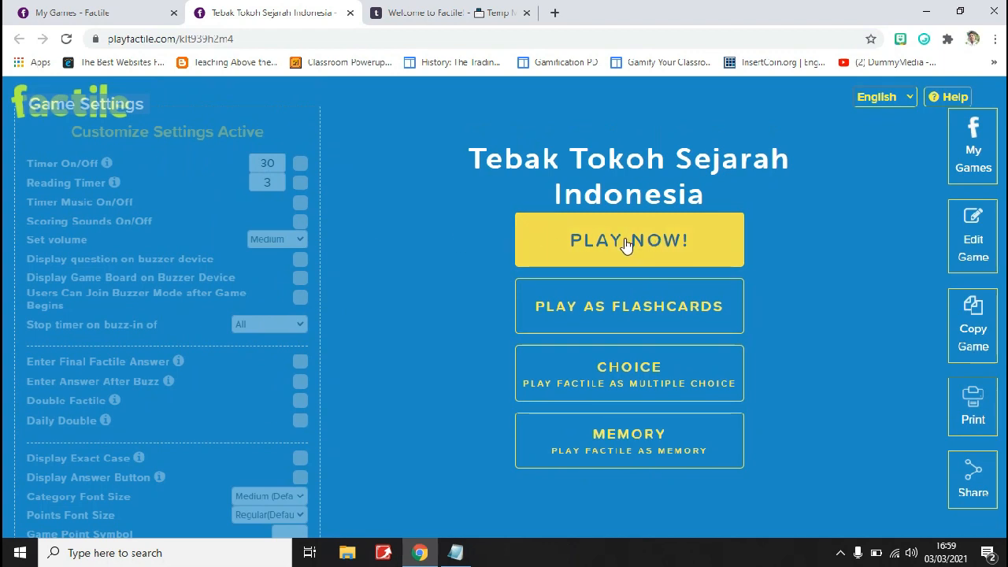
Start playing the game with 2 teams and without buzzer mode
{"action": "left_click", "coordinate": [626, 242]}
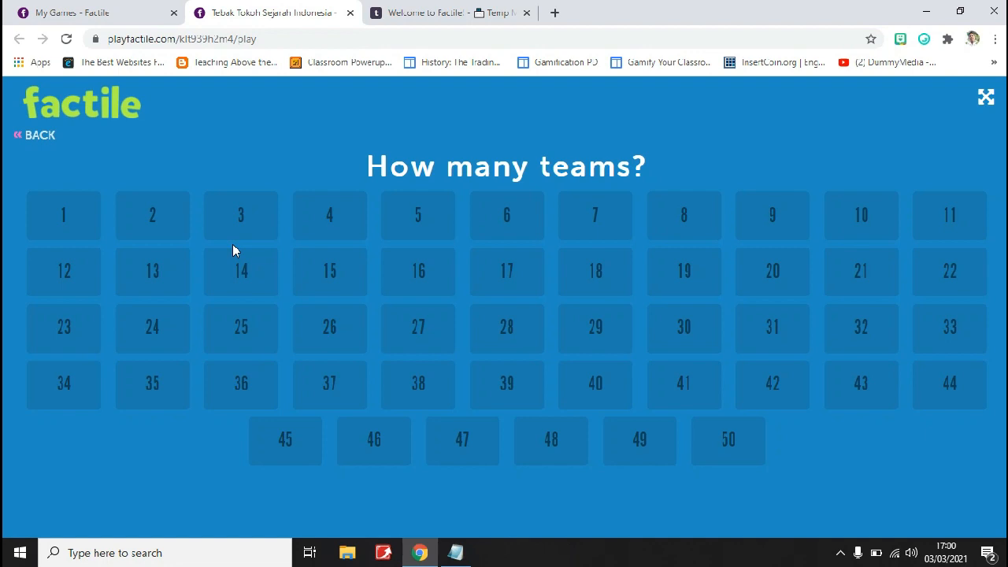
{"action": "left_click", "coordinate": [174, 226]}
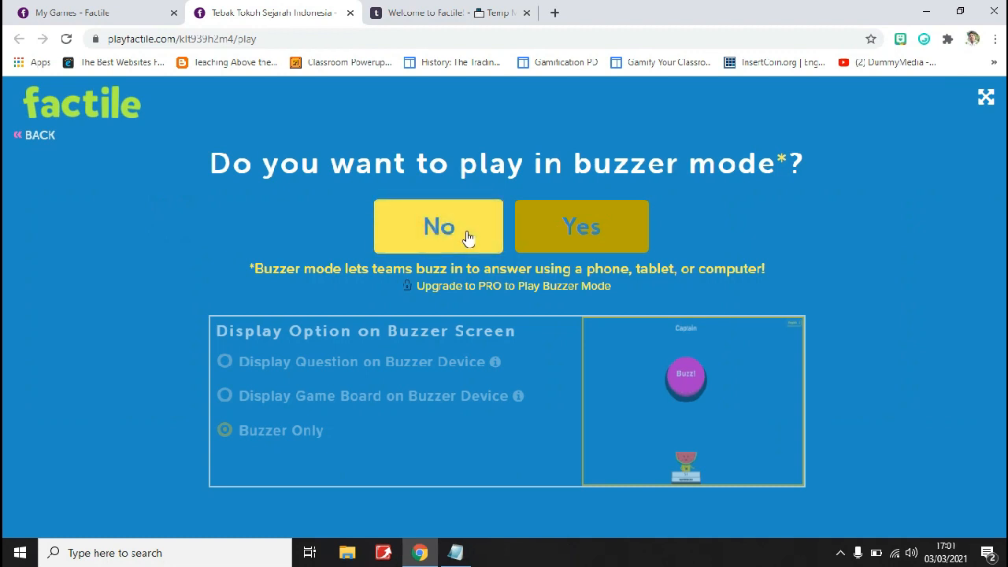
{"action": "left_click", "coordinate": [464, 235]}
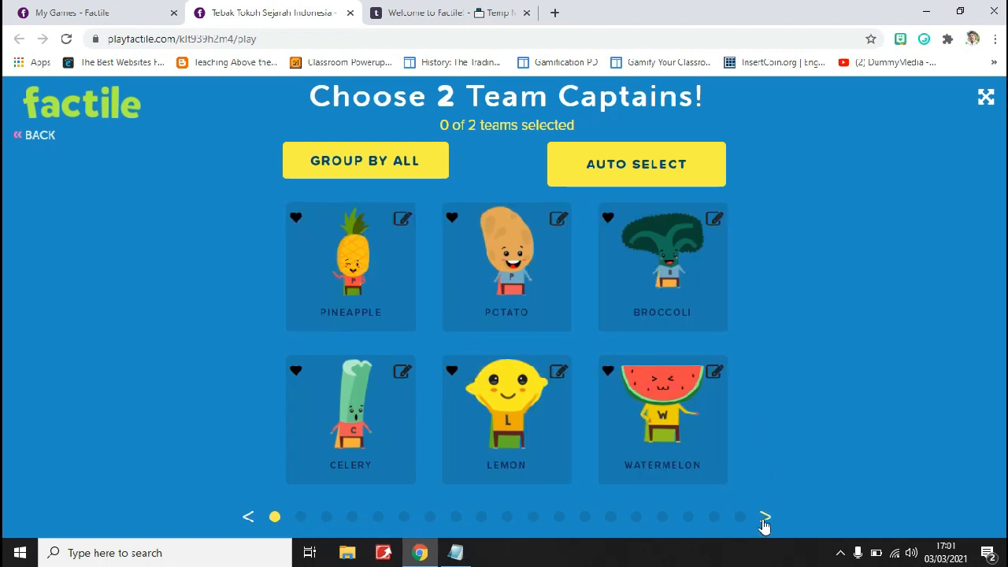
Browse the team captain characters and choose Aiden and Alyssa as the captains of the two teams
{"action": "left_click", "coordinate": [765, 519]}
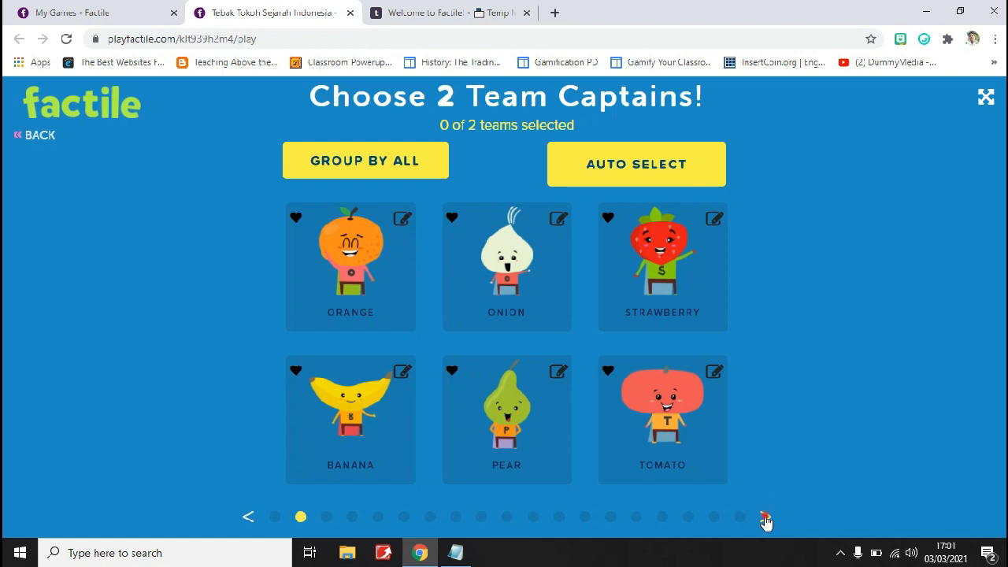
{"action": "left_click", "coordinate": [765, 518]}
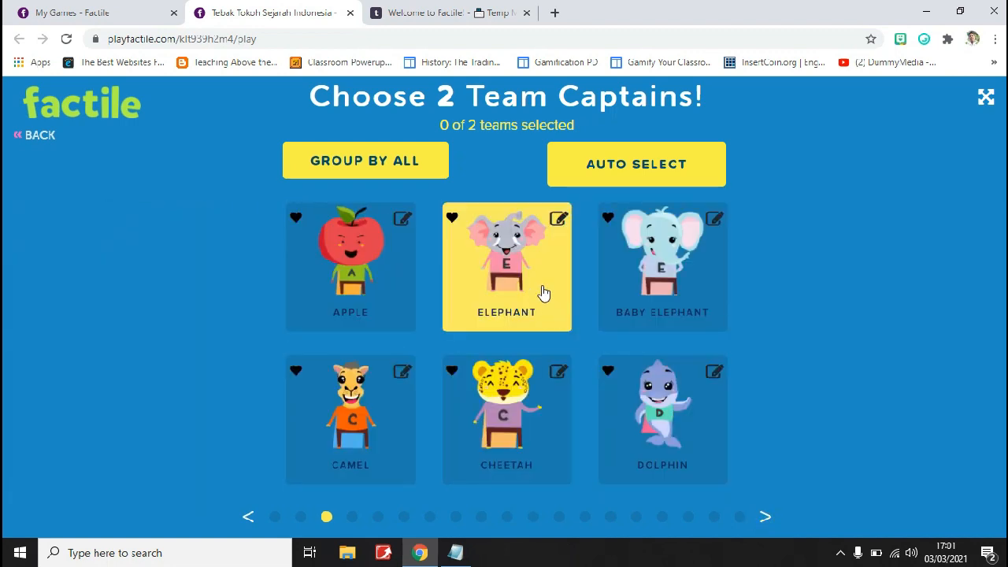
{"action": "left_click", "coordinate": [766, 518]}
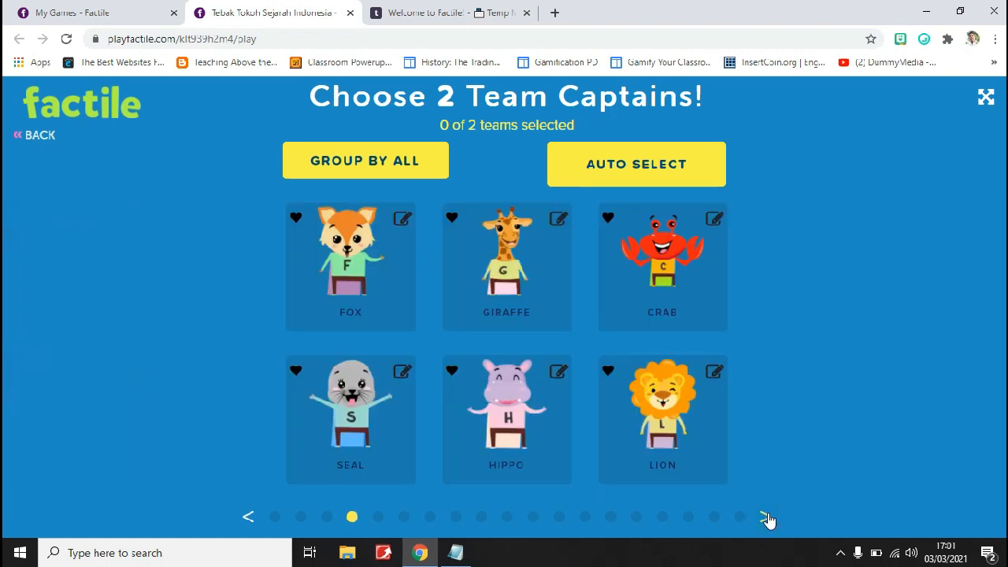
{"action": "left_click", "coordinate": [765, 517]}
{"action": "left_click", "coordinate": [766, 517]}
{"action": "left_click", "coordinate": [765, 517]}
{"action": "left_click", "coordinate": [766, 518]}
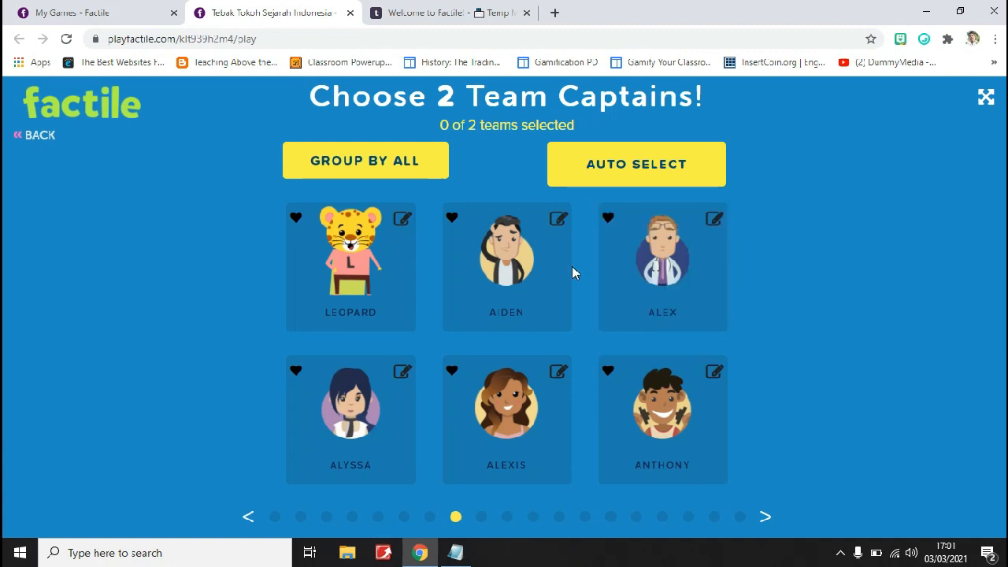
{"action": "left_click", "coordinate": [547, 275]}
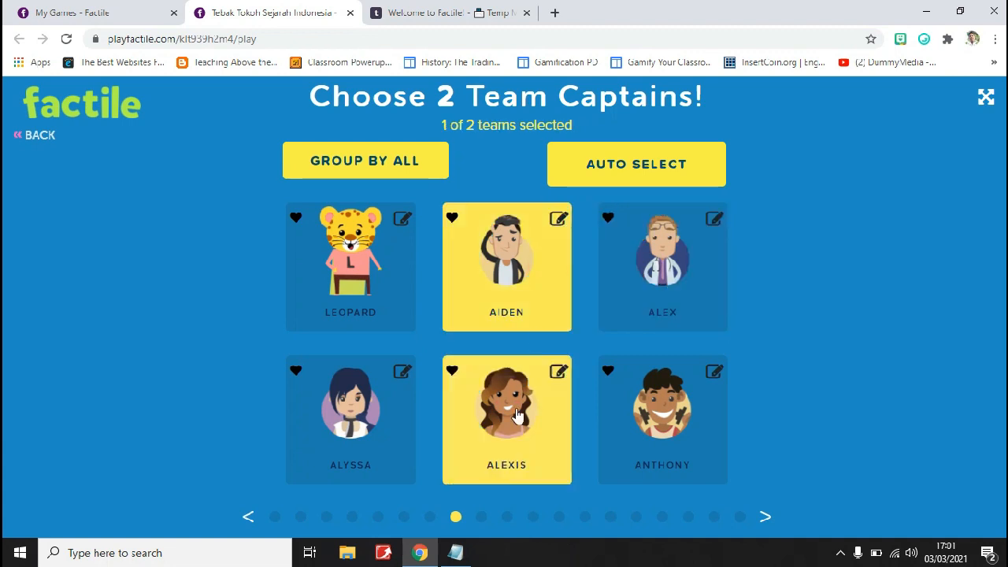
{"action": "left_click", "coordinate": [366, 419]}
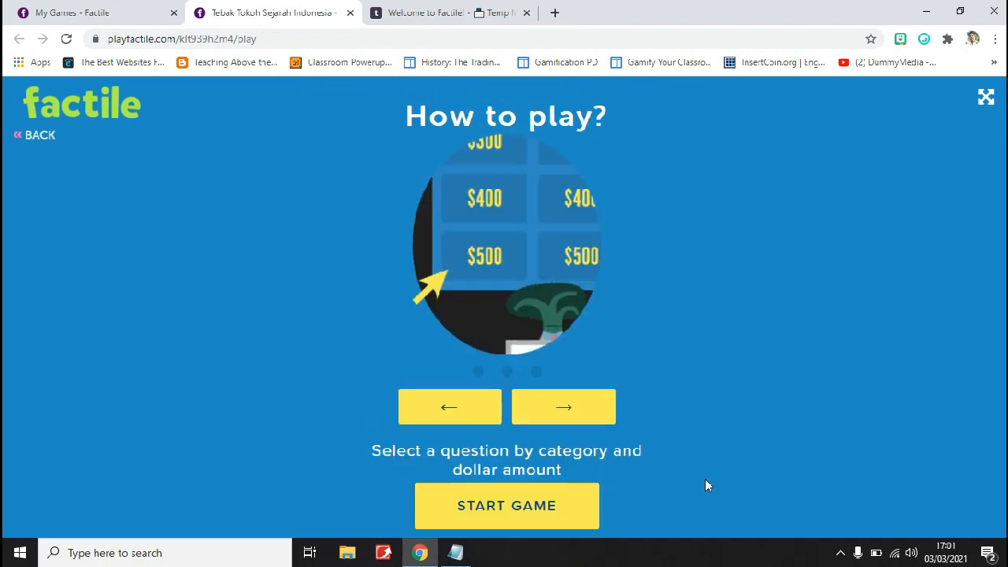
Go through the how-to-play instructions and start the game with its board in full screen
{"action": "left_click", "coordinate": [577, 411]}
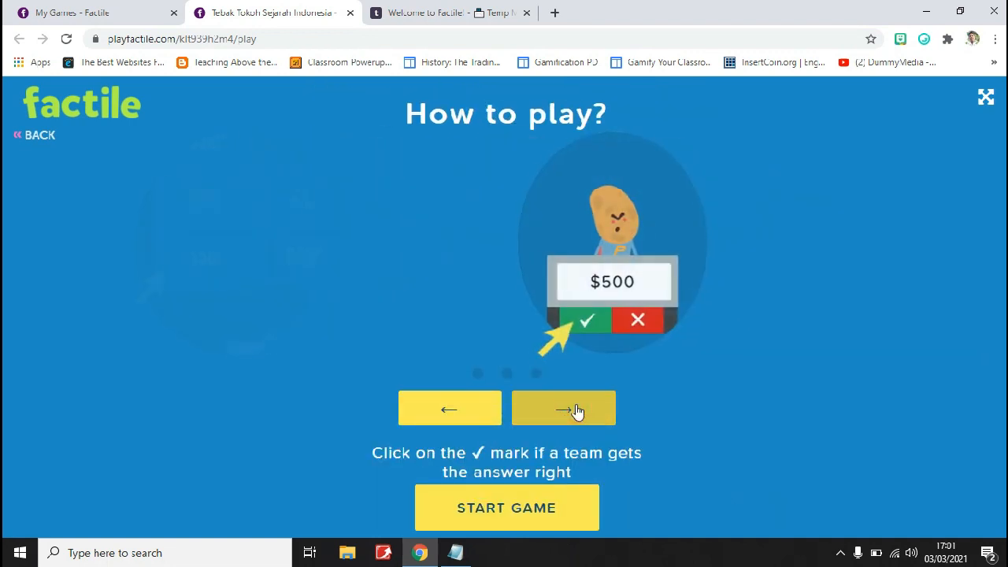
{"action": "left_click", "coordinate": [577, 411]}
{"action": "left_click", "coordinate": [574, 410]}
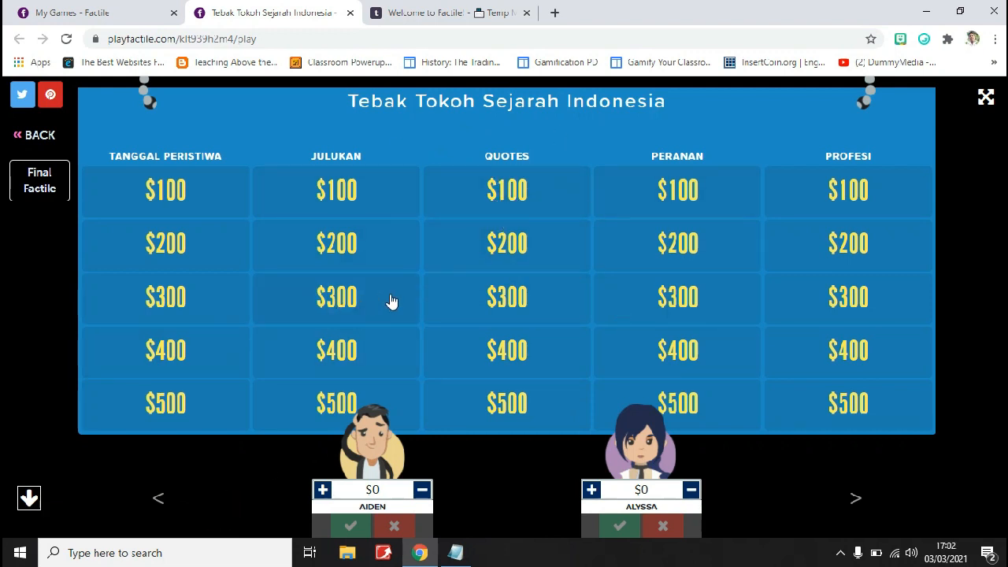
{"action": "left_click", "coordinate": [987, 102]}
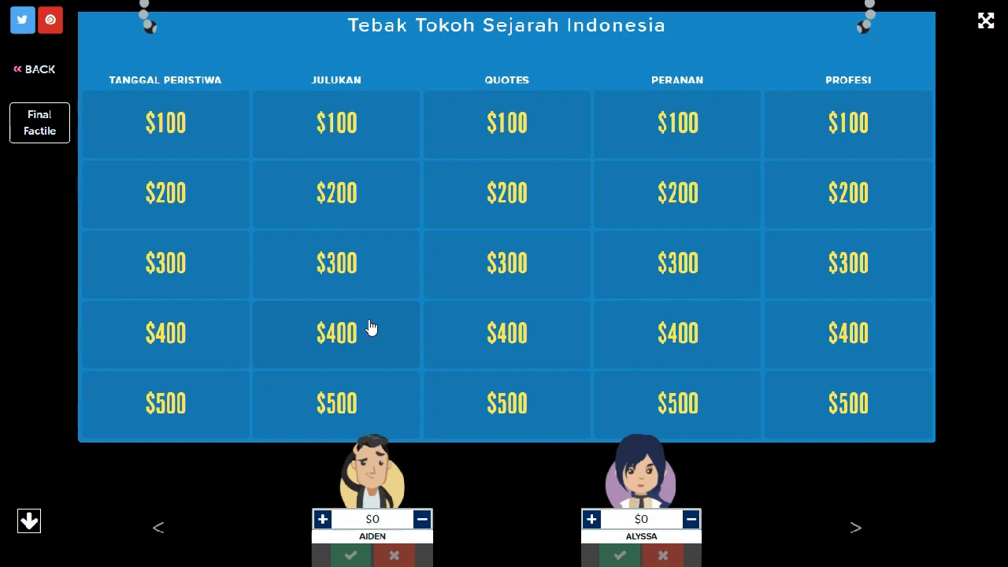
Try manually lowering and raising the score of team Aiden
{"action": "left_click", "coordinate": [423, 521]}
{"action": "left_click", "coordinate": [322, 520]}
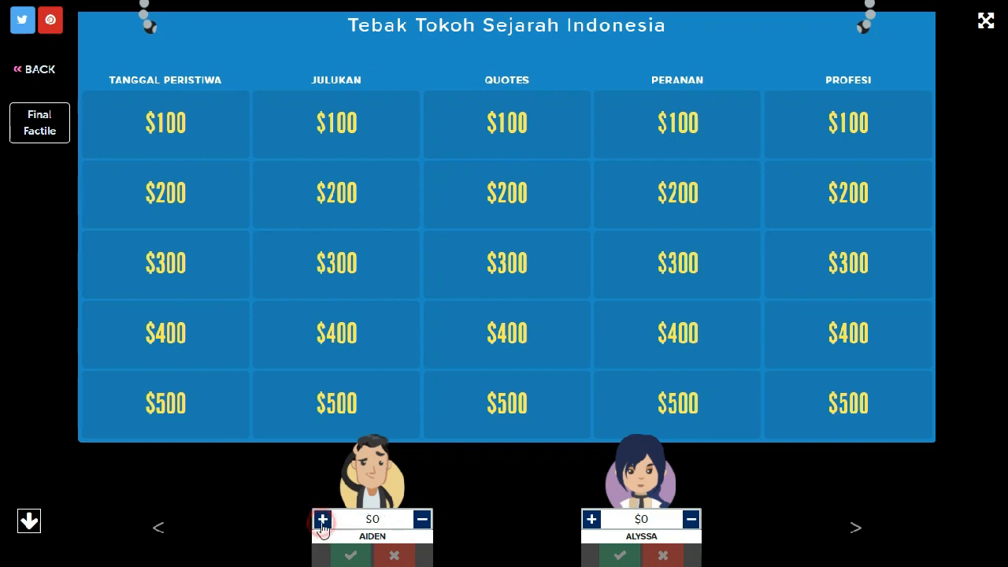